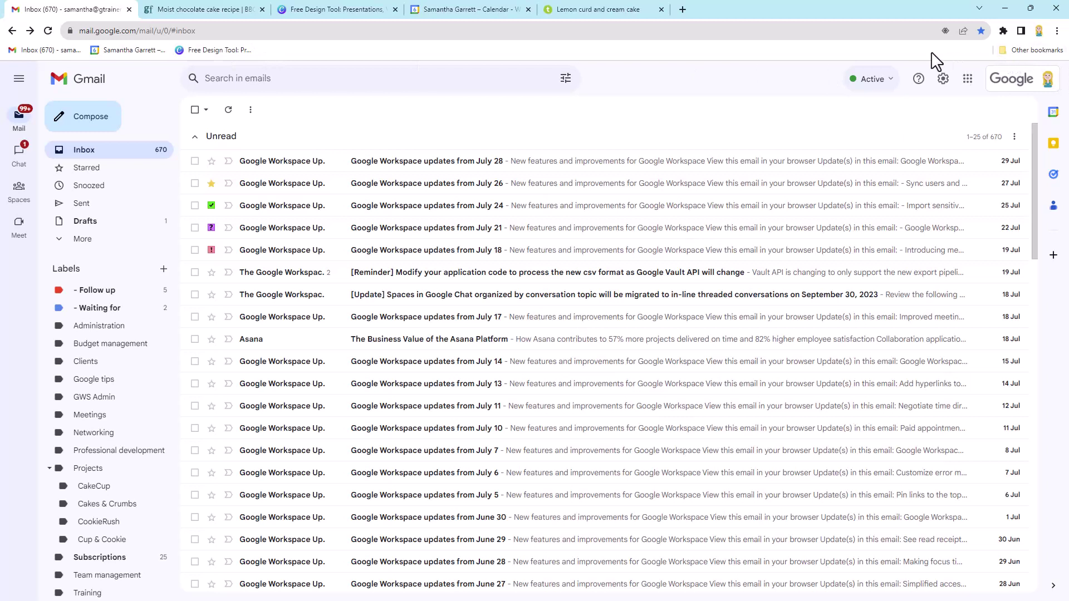
# Step: Remove the name from the inbox bookmark so it shows only its icon
pyautogui.click(1055, 31)
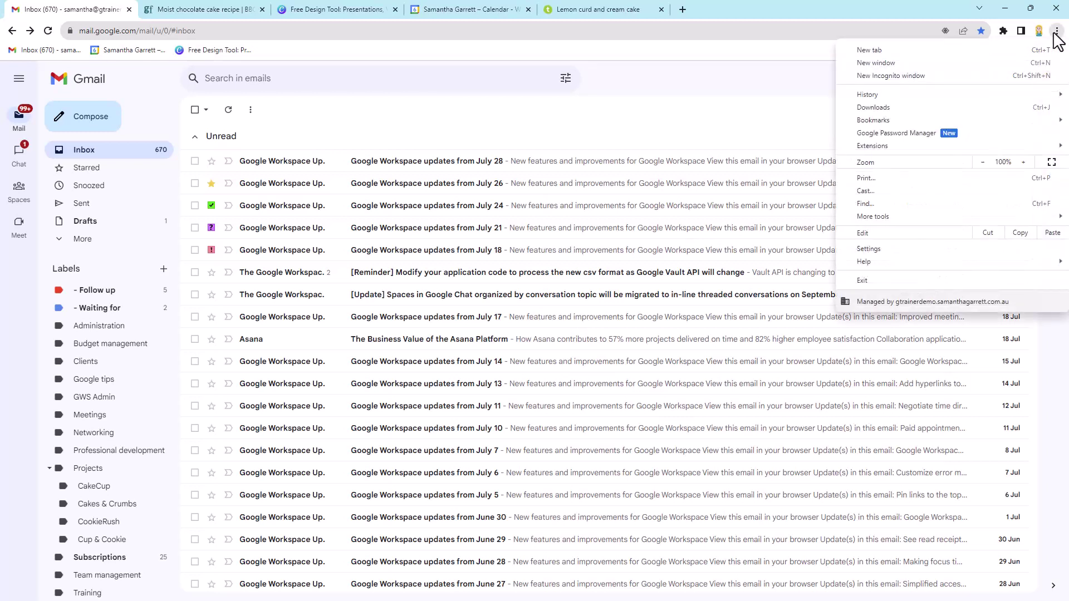
pyautogui.moveTo(932, 121)
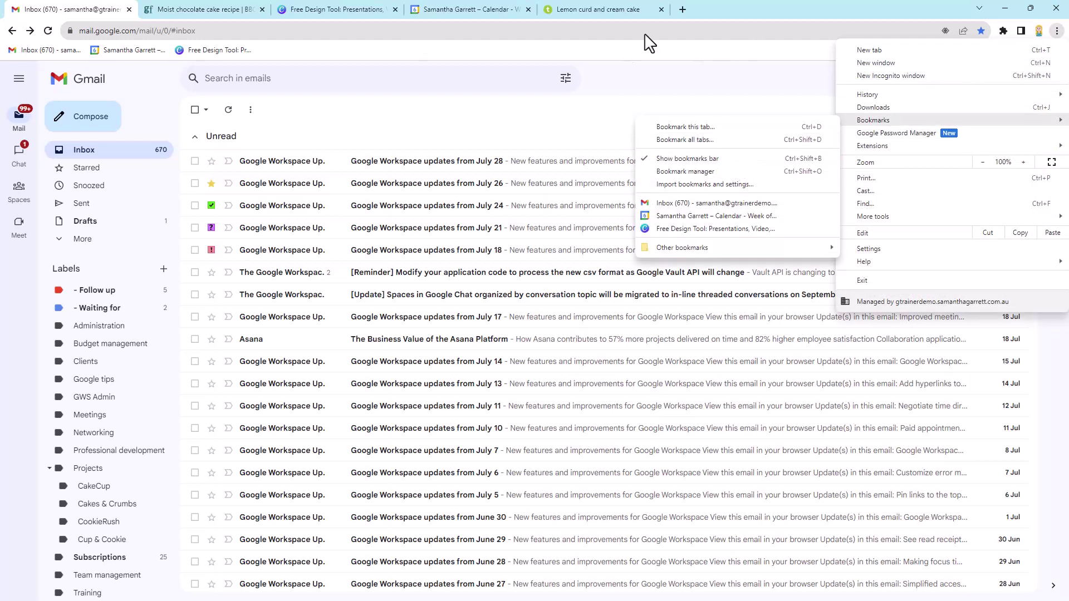
pyautogui.click(694, 52)
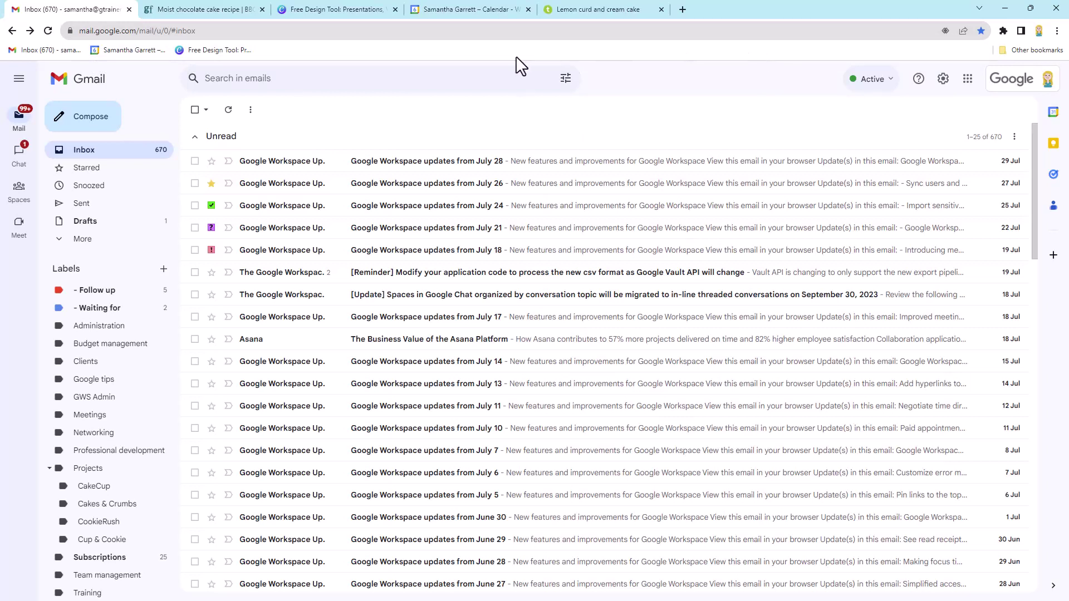
pyautogui.rightClick(46, 51)
pyautogui.click(88, 109)
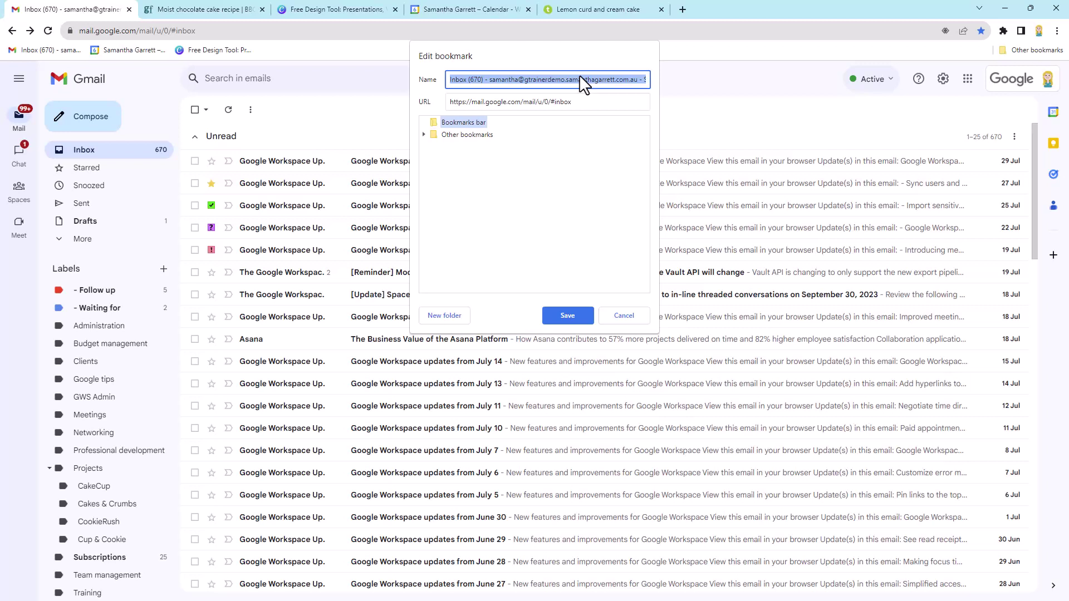
pyautogui.press('BackSpace')
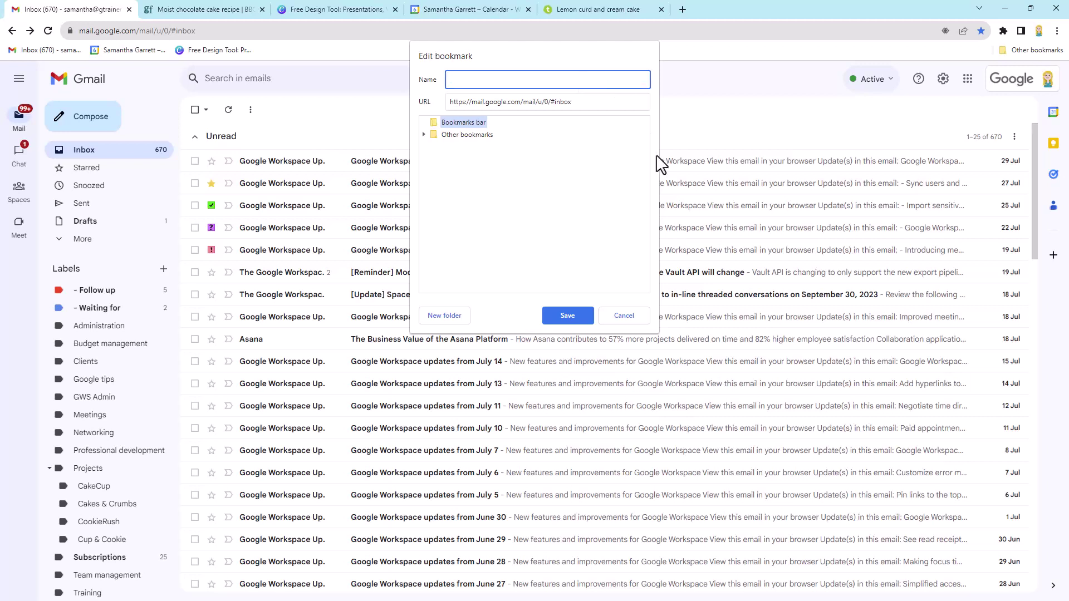
pyautogui.click(578, 319)
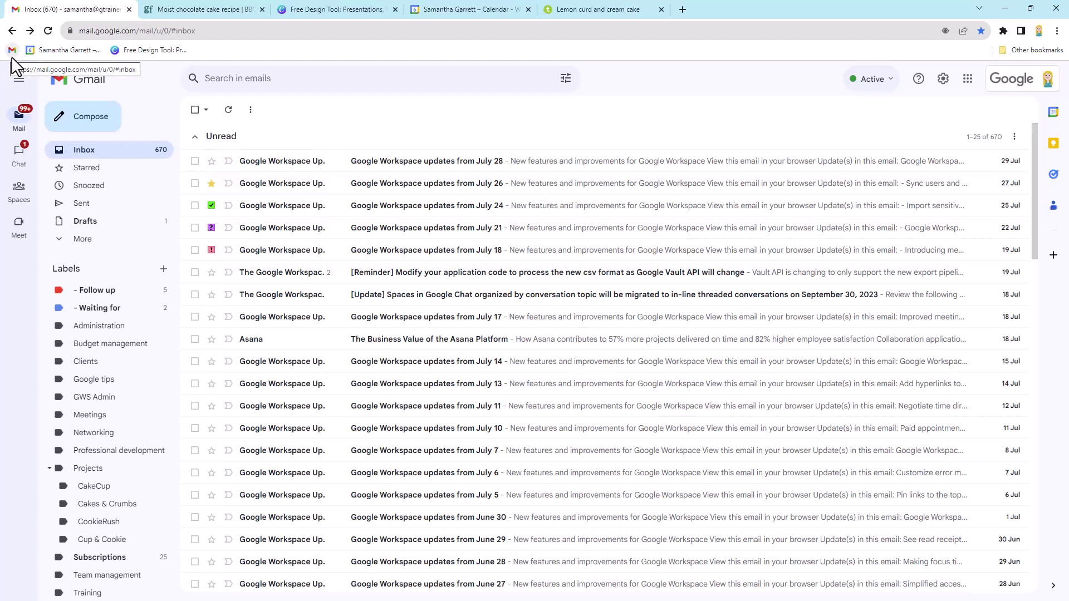
# Step: Clear the names of the calendar and Free Design Tool bookmarks, leaving icons only
pyautogui.rightClick(46, 51)
pyautogui.click(76, 110)
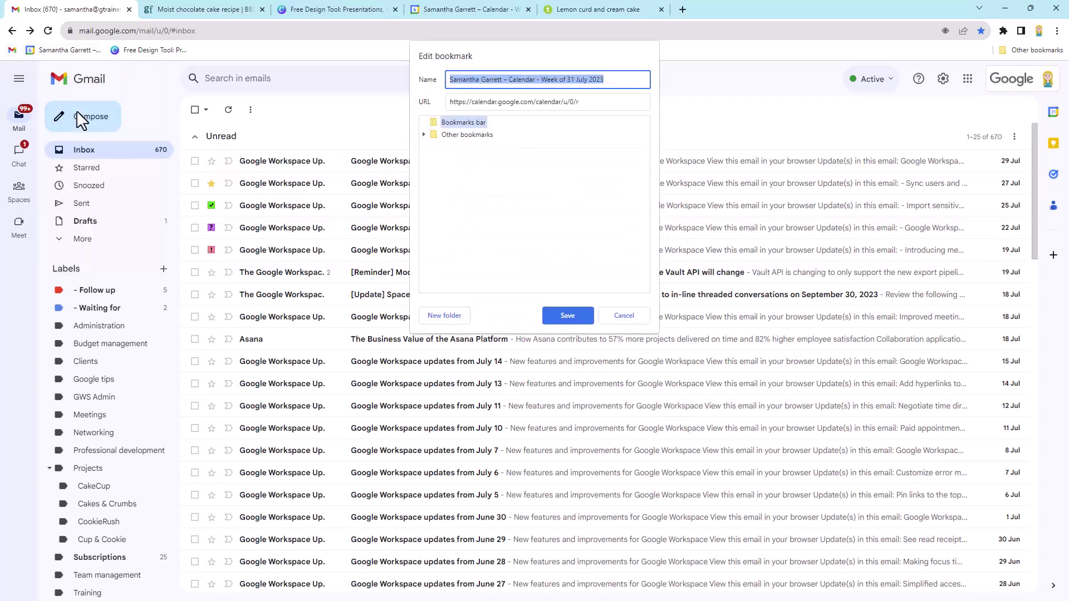
pyautogui.press('BackSpace')
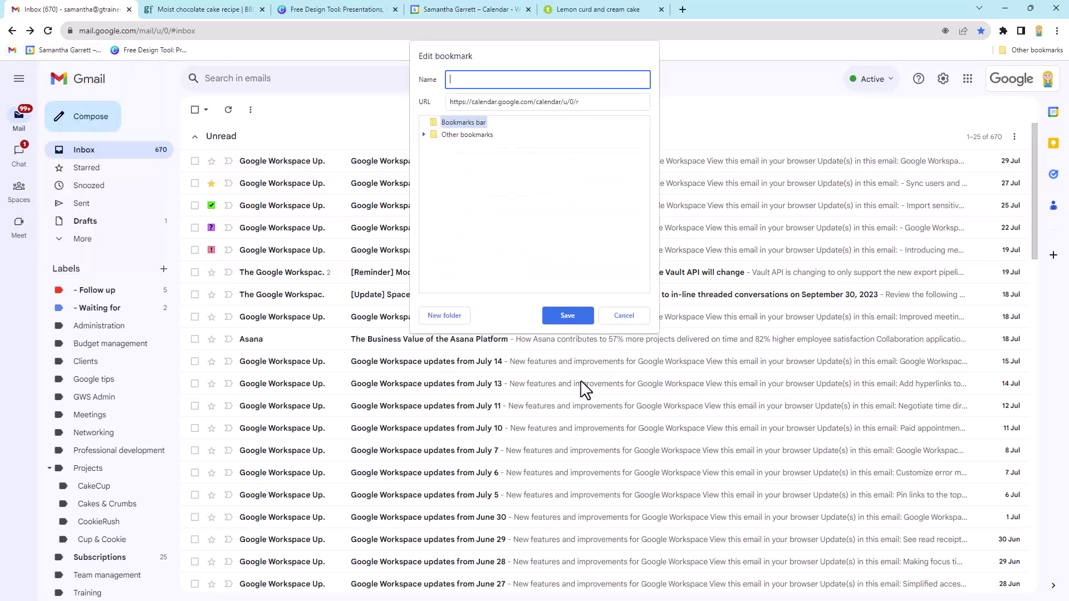
pyautogui.click(568, 316)
pyautogui.rightClick(74, 56)
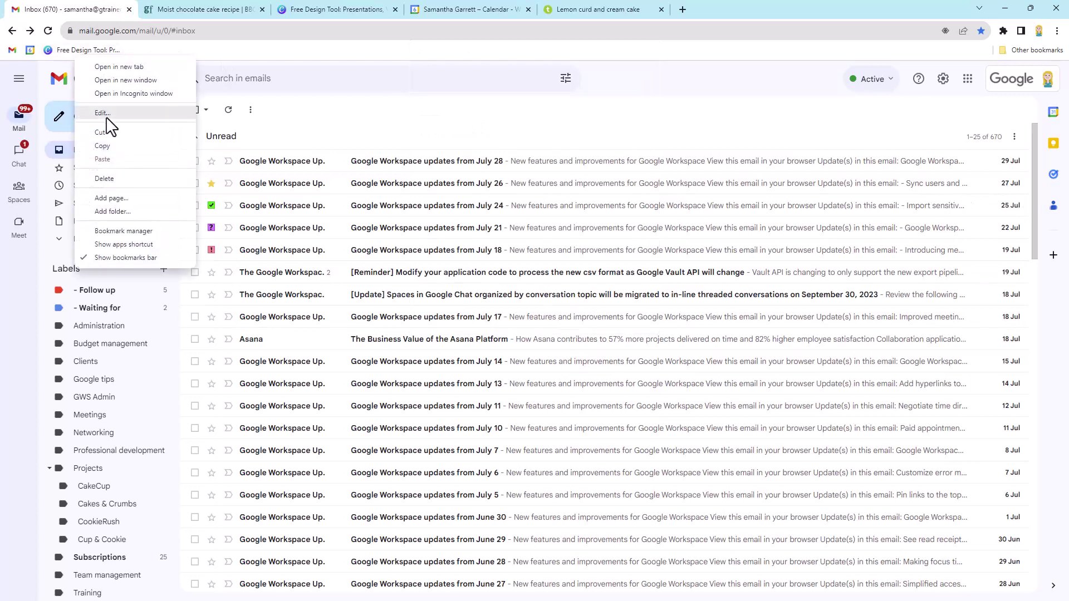
pyautogui.click(109, 112)
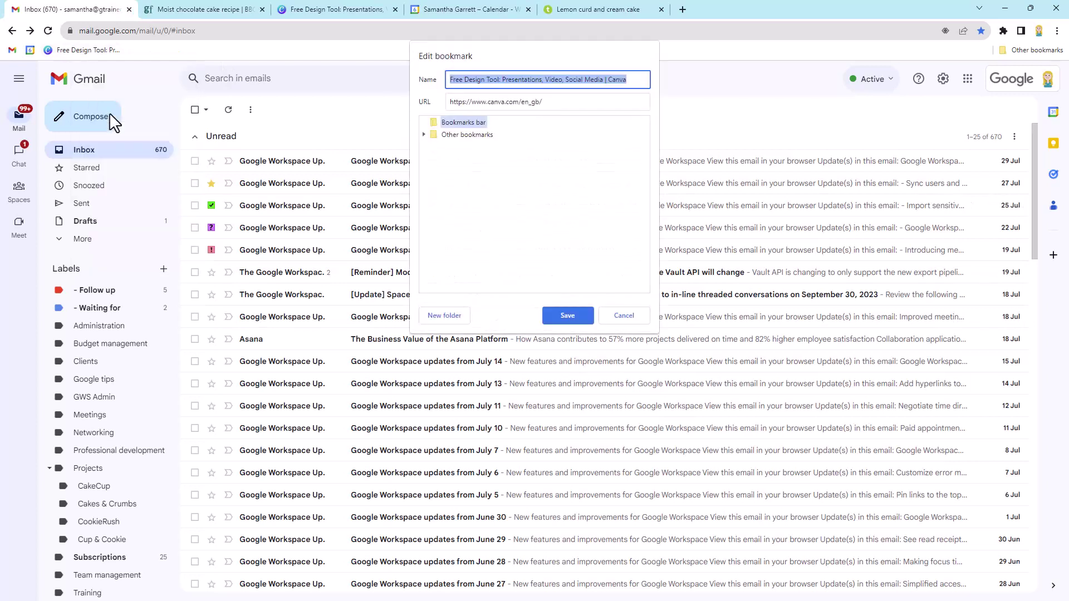
pyautogui.press('BackSpace')
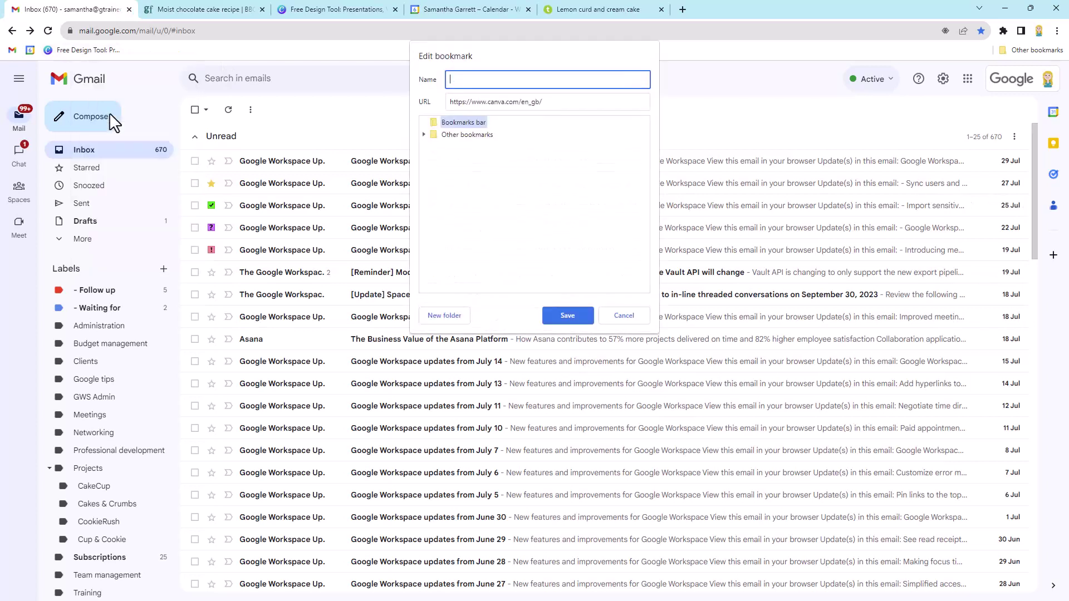
pyautogui.click(567, 315)
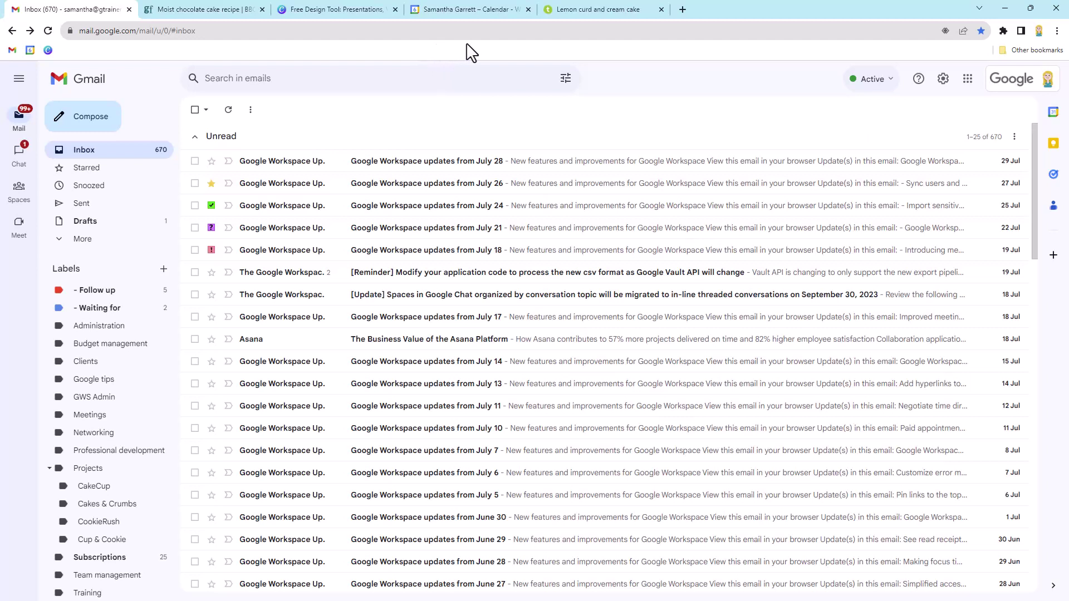
# Step: Add a folder named 'Important stuff' to the Bookmarks bar, after the icon-only bookmarks
pyautogui.click(1029, 48)
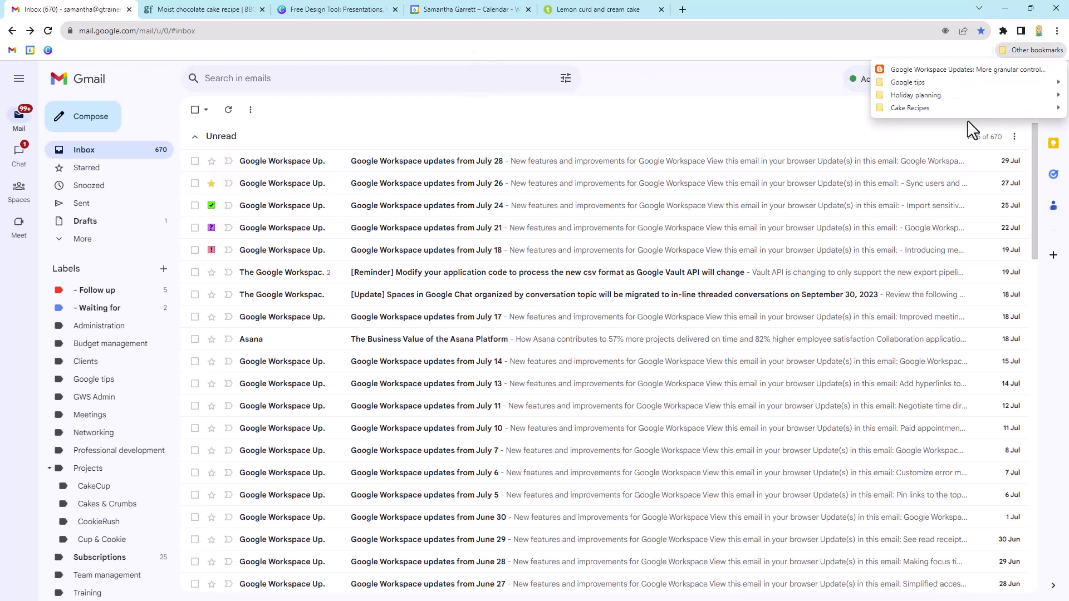
pyautogui.moveTo(953, 85)
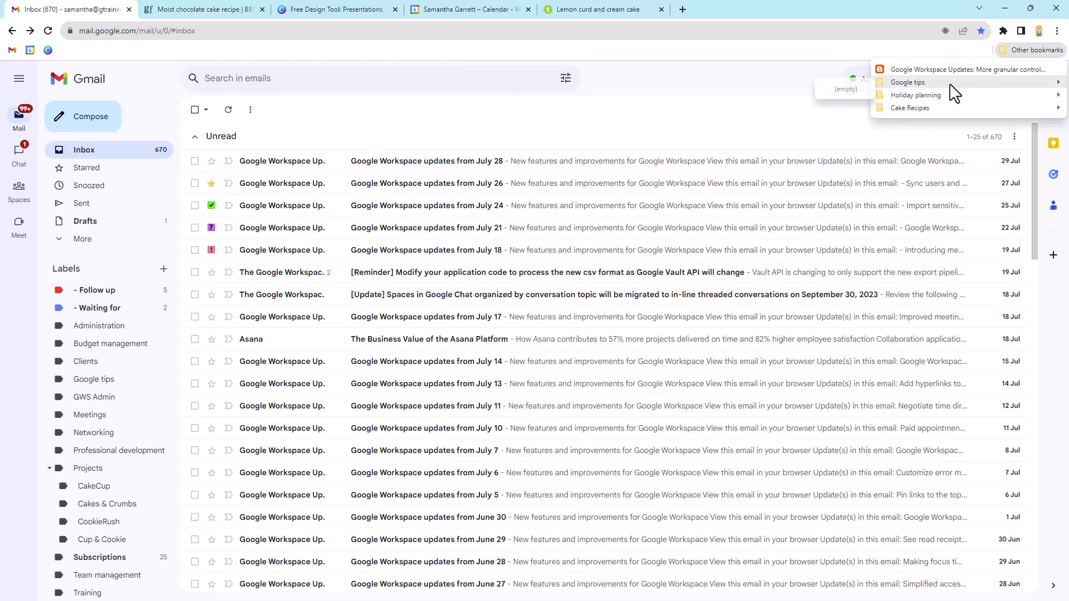
pyautogui.click(790, 56)
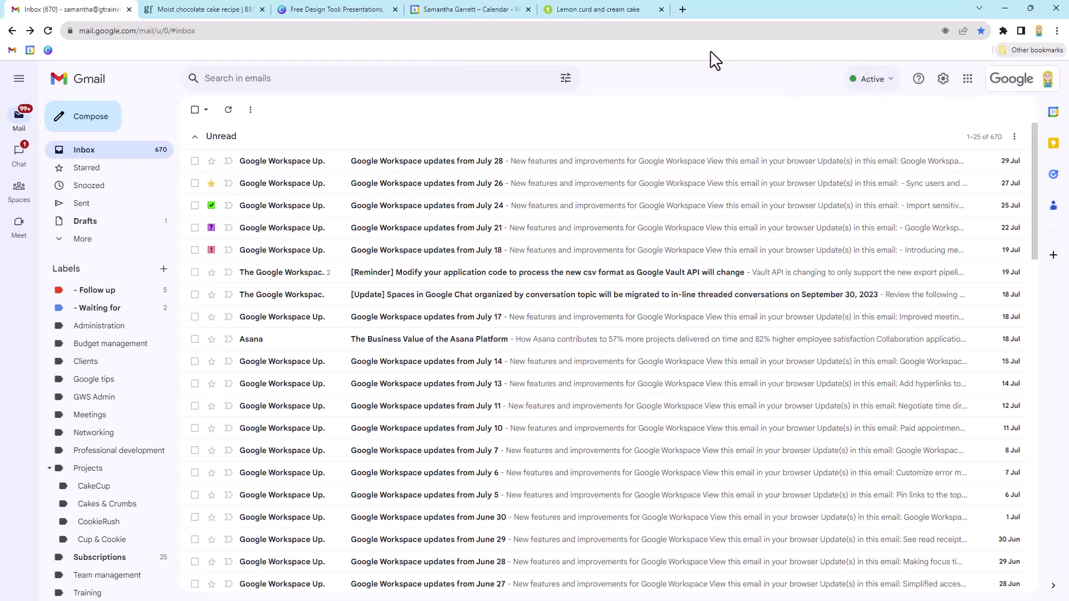
pyautogui.rightClick(319, 51)
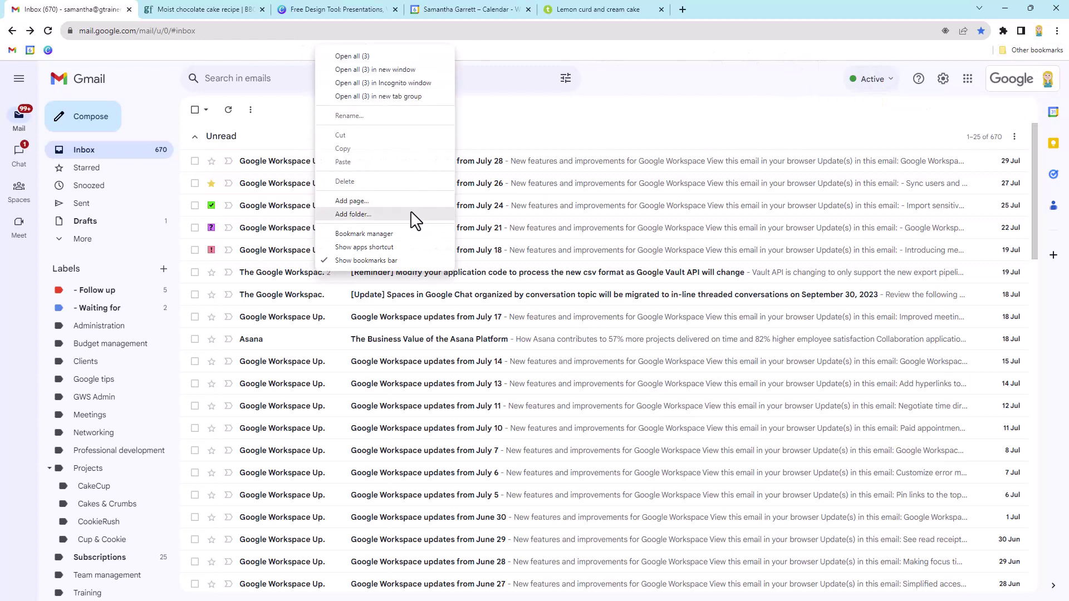
pyautogui.click(370, 214)
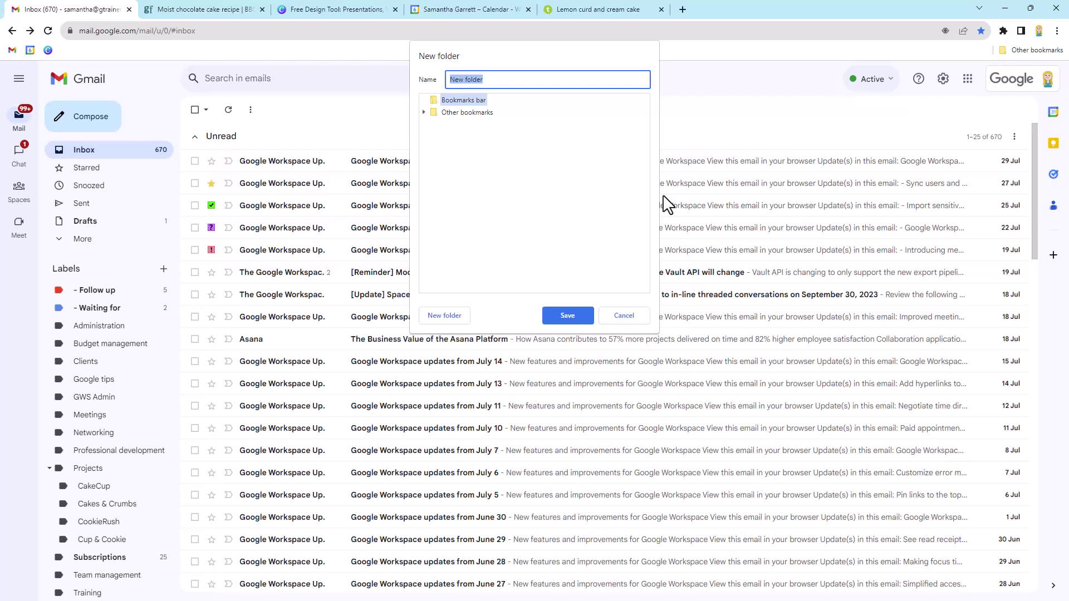
pyautogui.write('Important stuff')
pyautogui.click(461, 99)
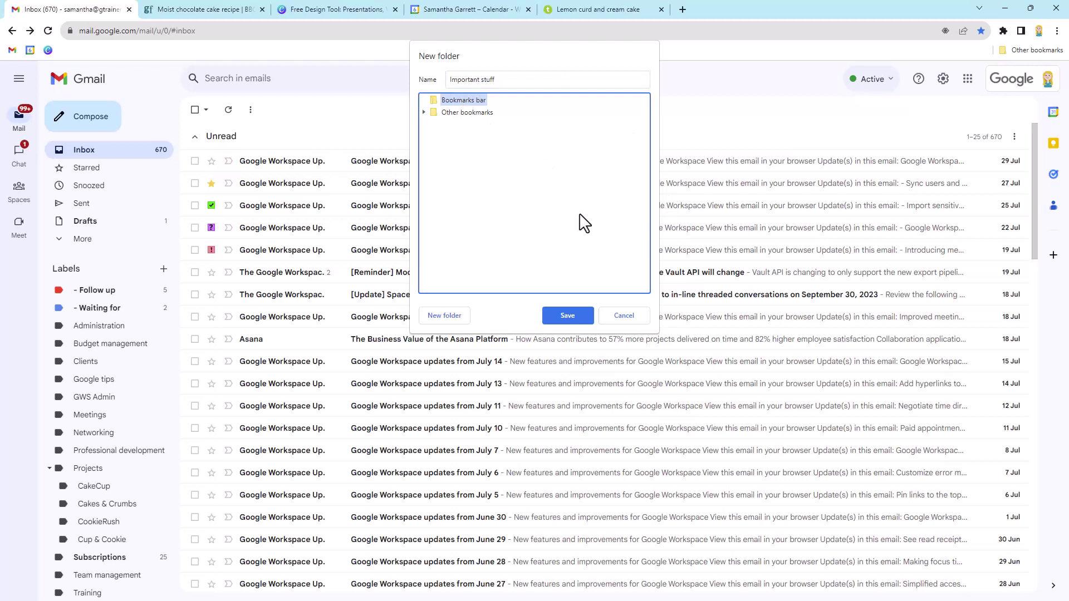
pyautogui.click(565, 317)
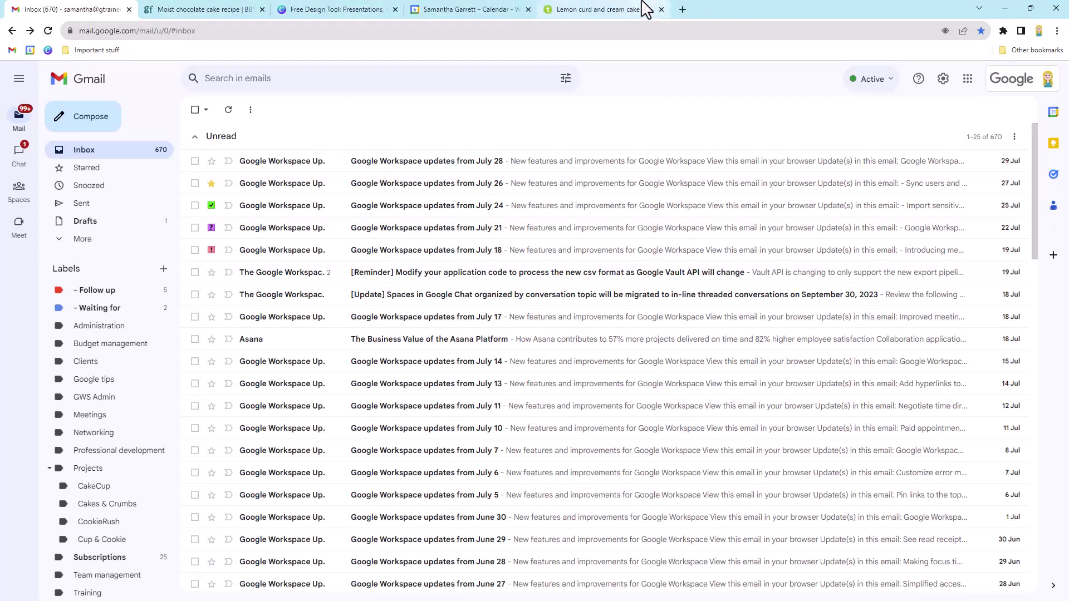
pyautogui.moveTo(645, 9)
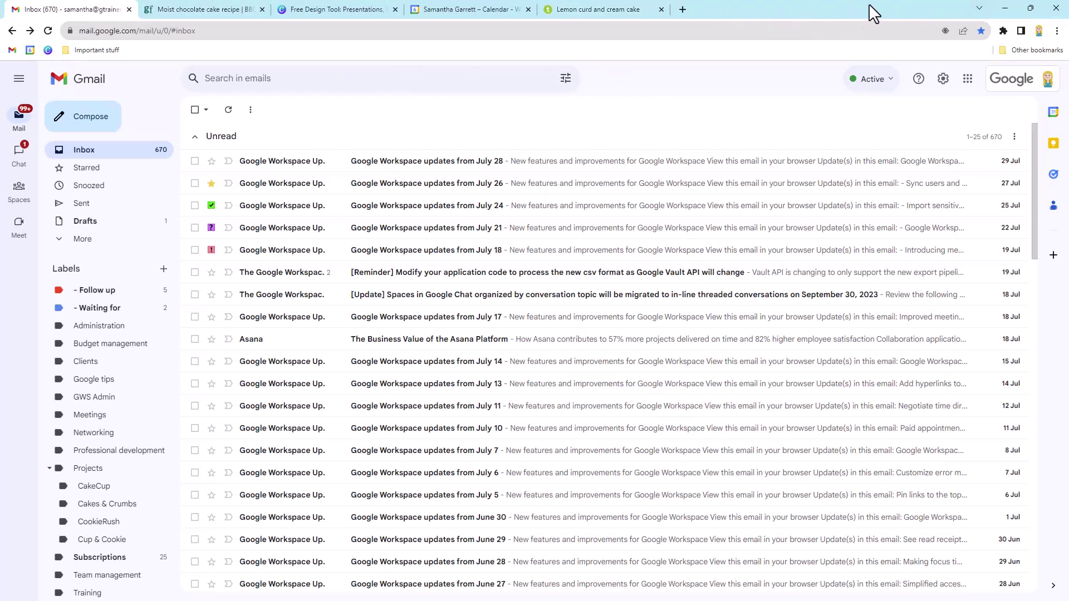
# Step: Bookmark all five open tabs into a new 'Project Cake' folder under Important stuff
pyautogui.rightClick(799, 8)
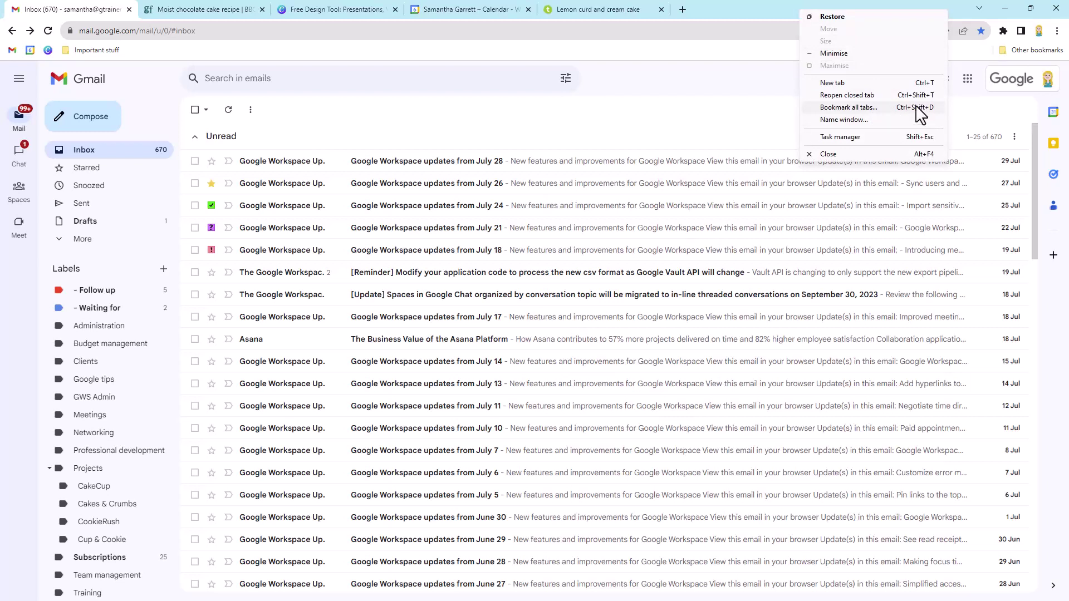
pyautogui.click(1055, 32)
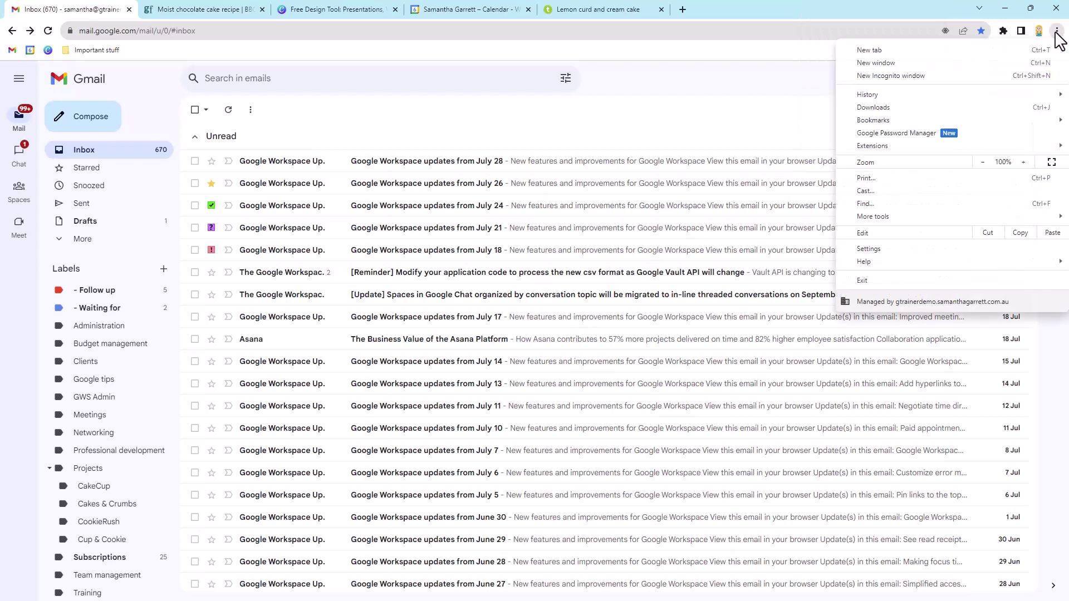
pyautogui.moveTo(1008, 127)
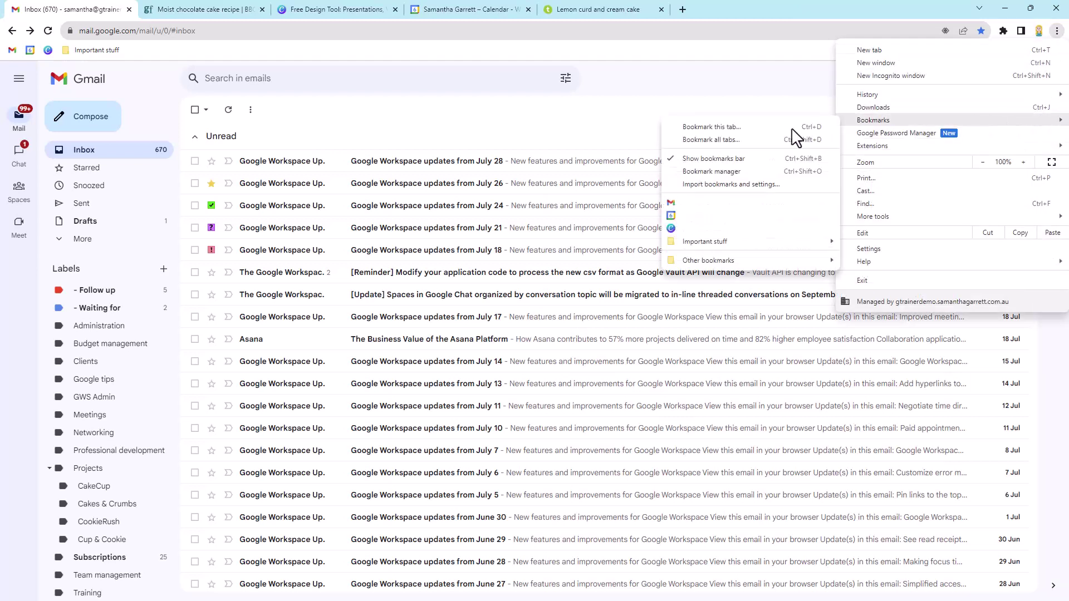
pyautogui.click(736, 139)
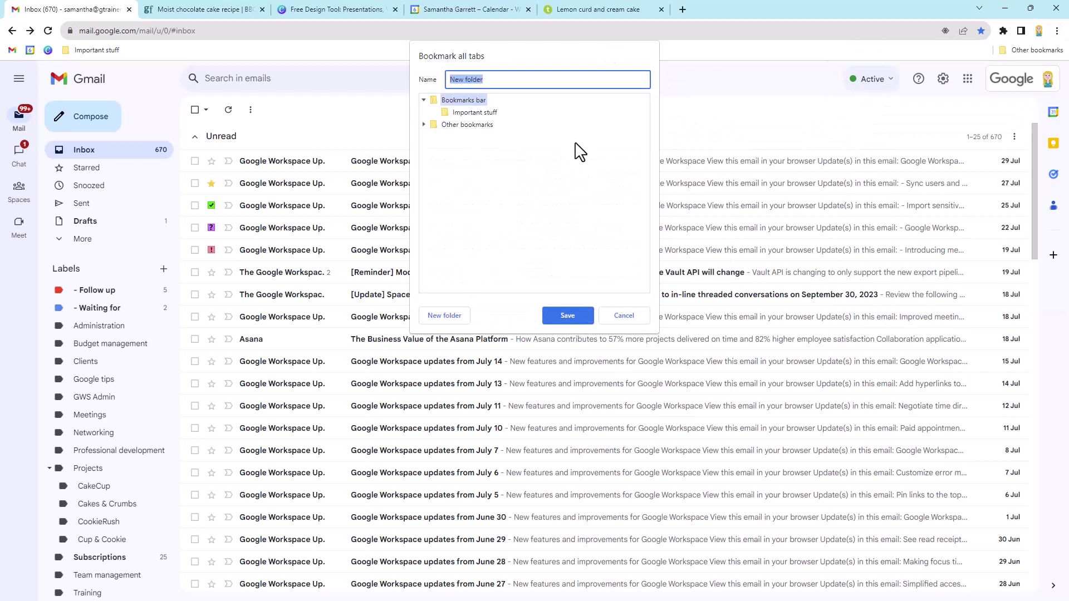
pyautogui.click(467, 113)
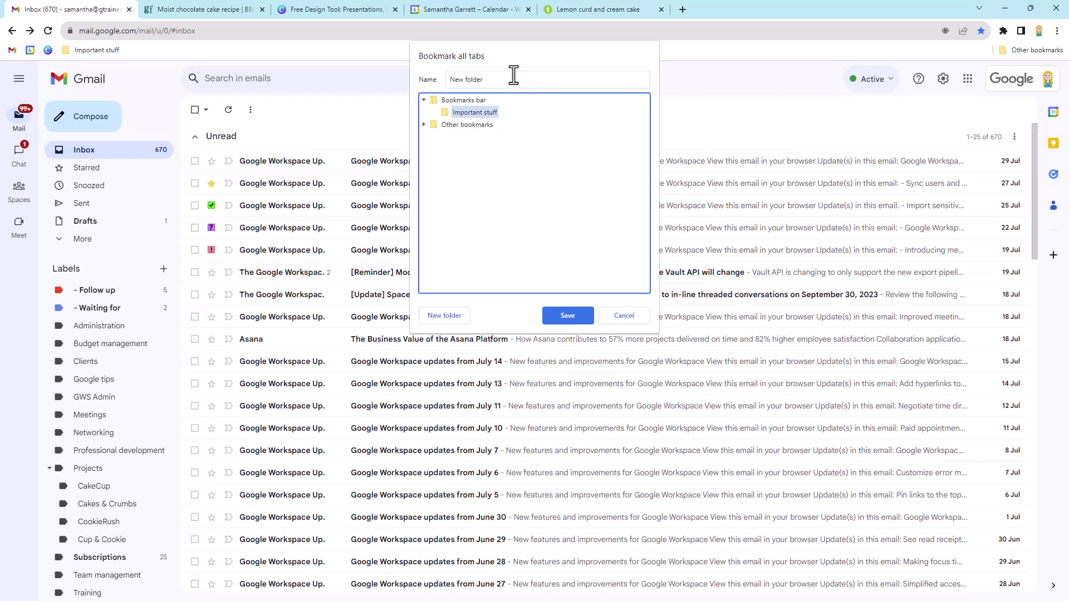
pyautogui.click(454, 76)
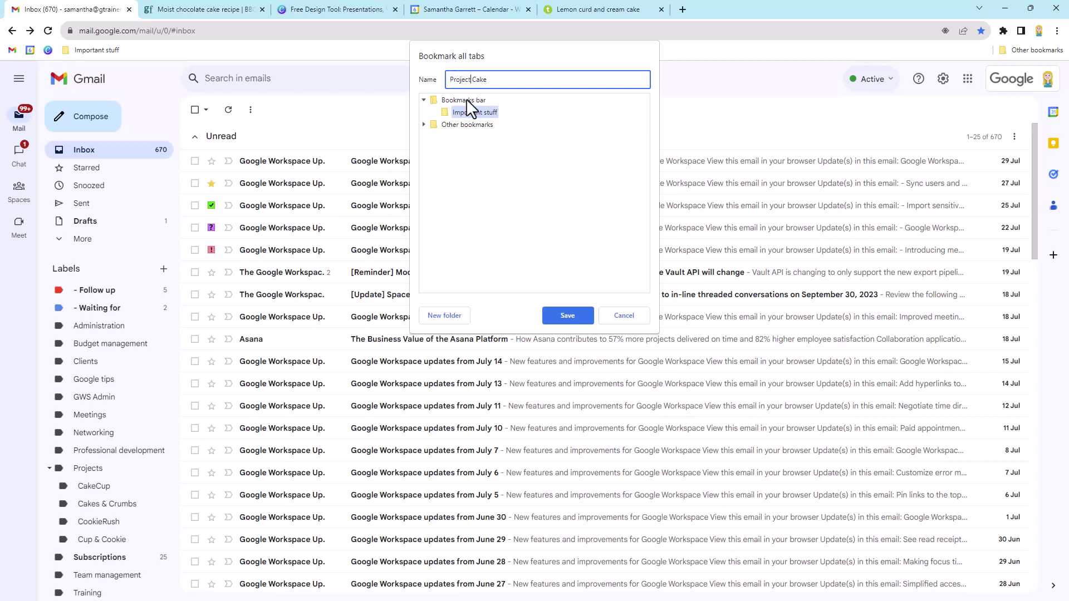
pyautogui.click(560, 319)
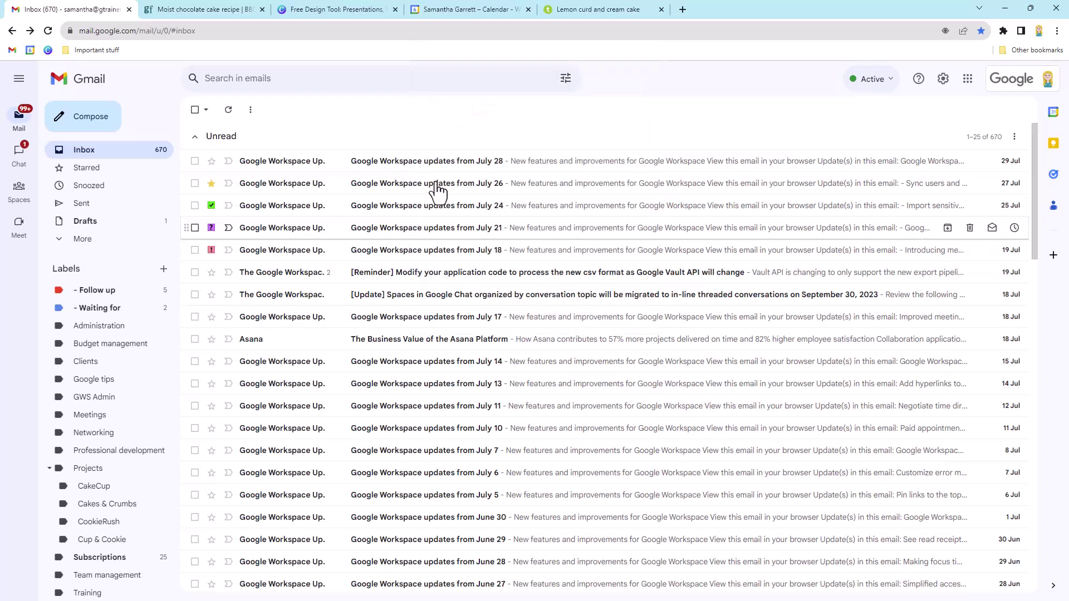
# Step: Close the chocolate cake, Canva, calendar and Lemon curd tabs, leaving only Gmail open
pyautogui.click(96, 49)
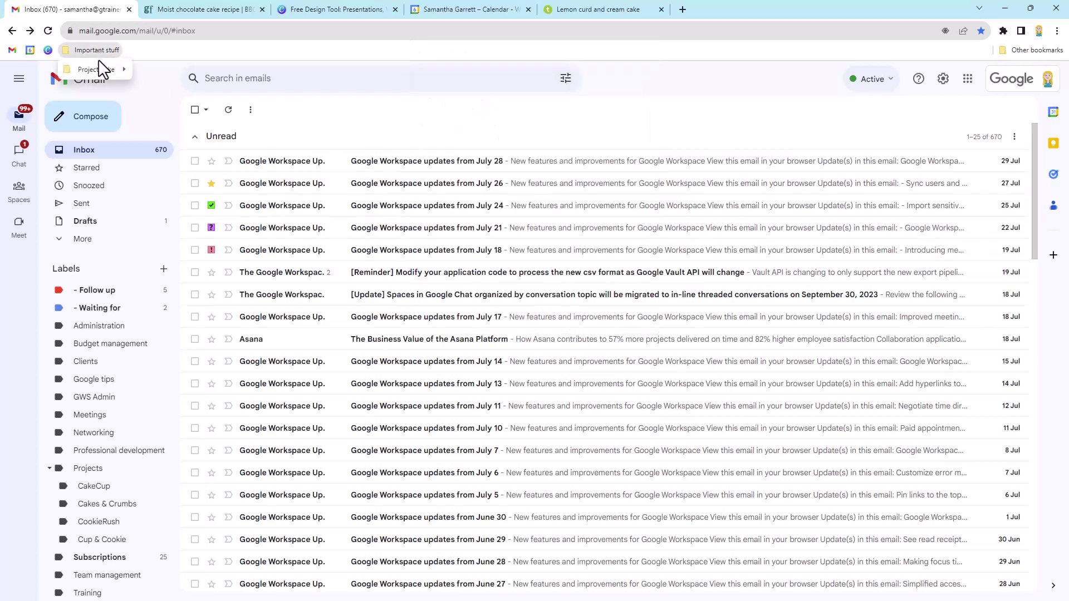
pyautogui.moveTo(99, 67)
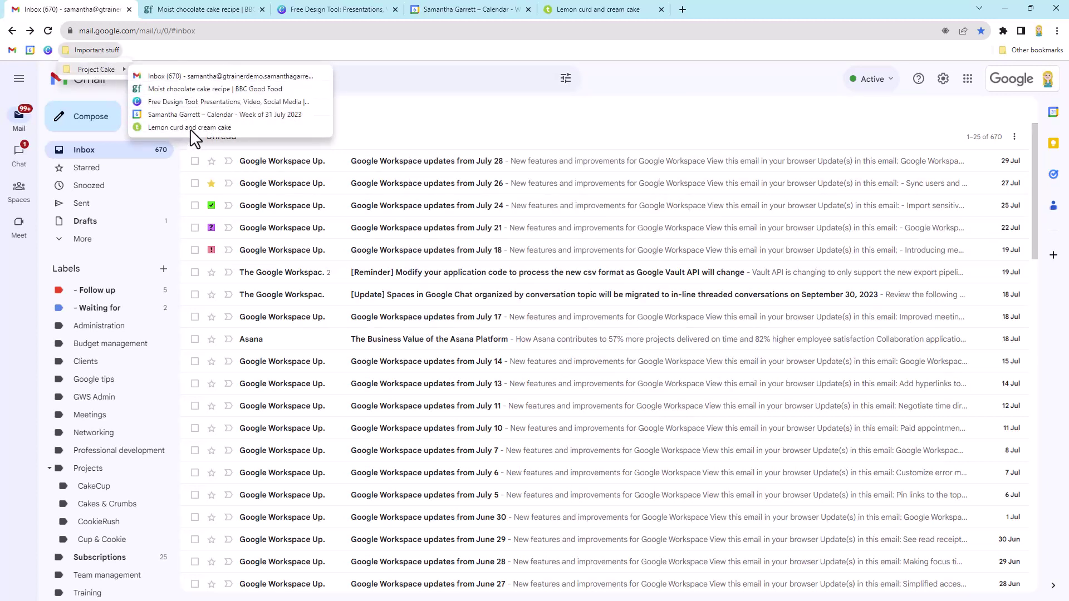
pyautogui.click(269, 19)
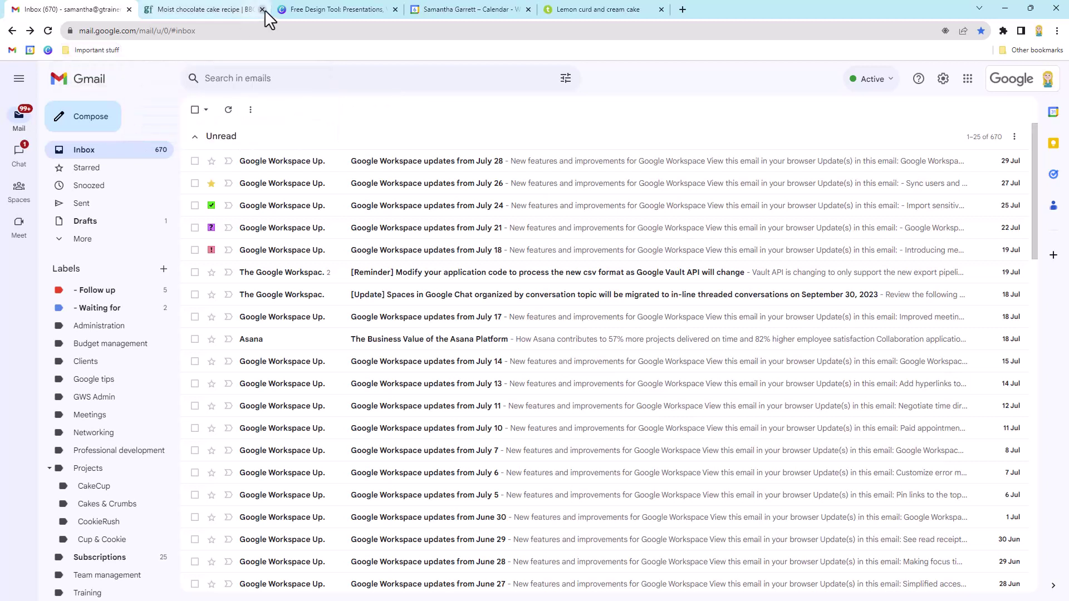
pyautogui.click(262, 9)
pyautogui.click(262, 9)
pyautogui.click(262, 9)
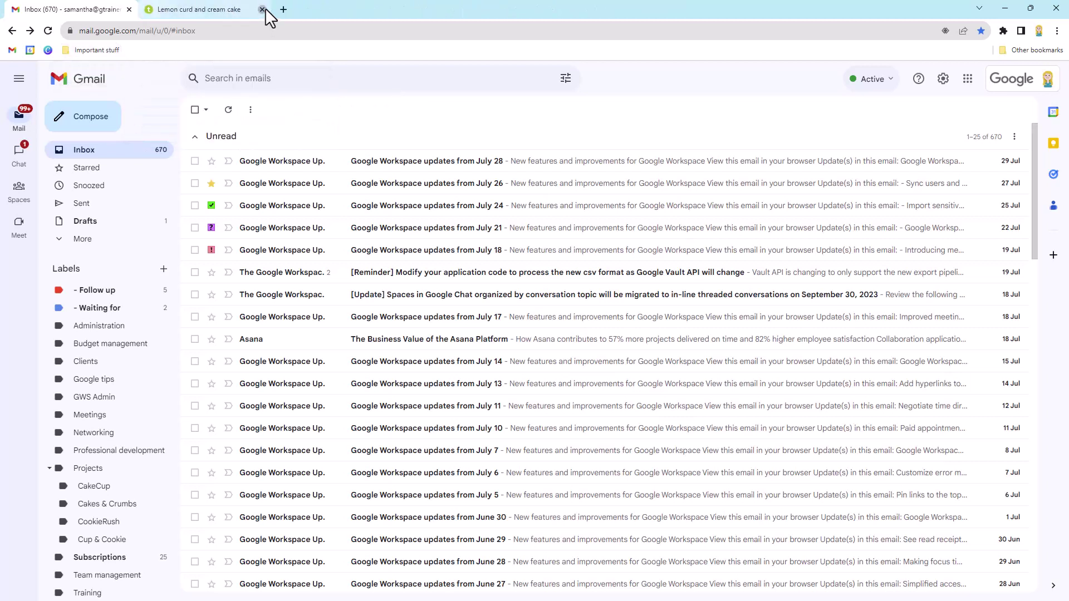
pyautogui.click(262, 10)
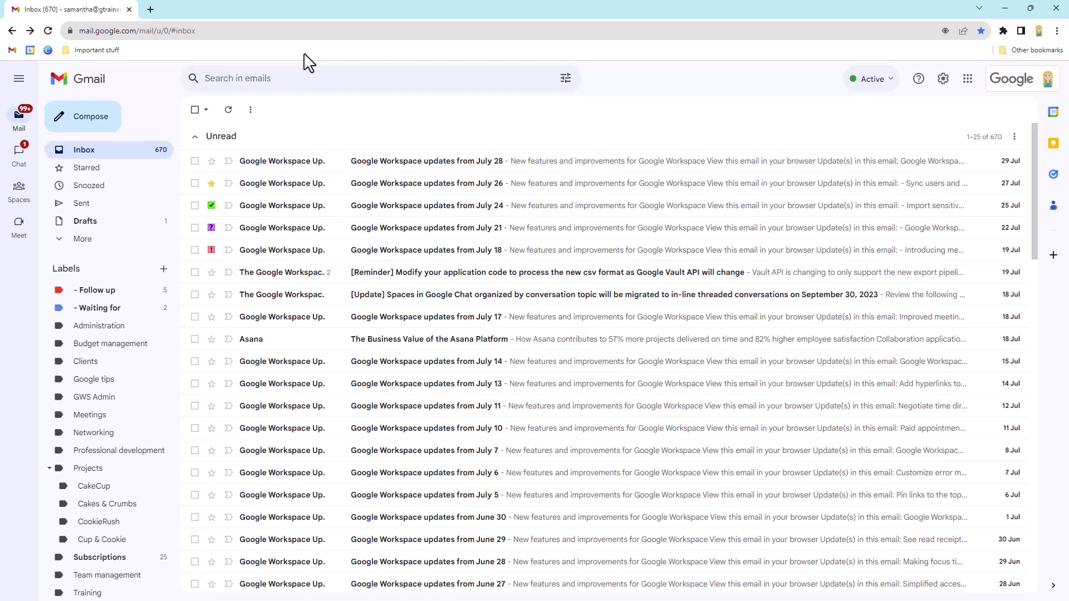
pyautogui.click(82, 50)
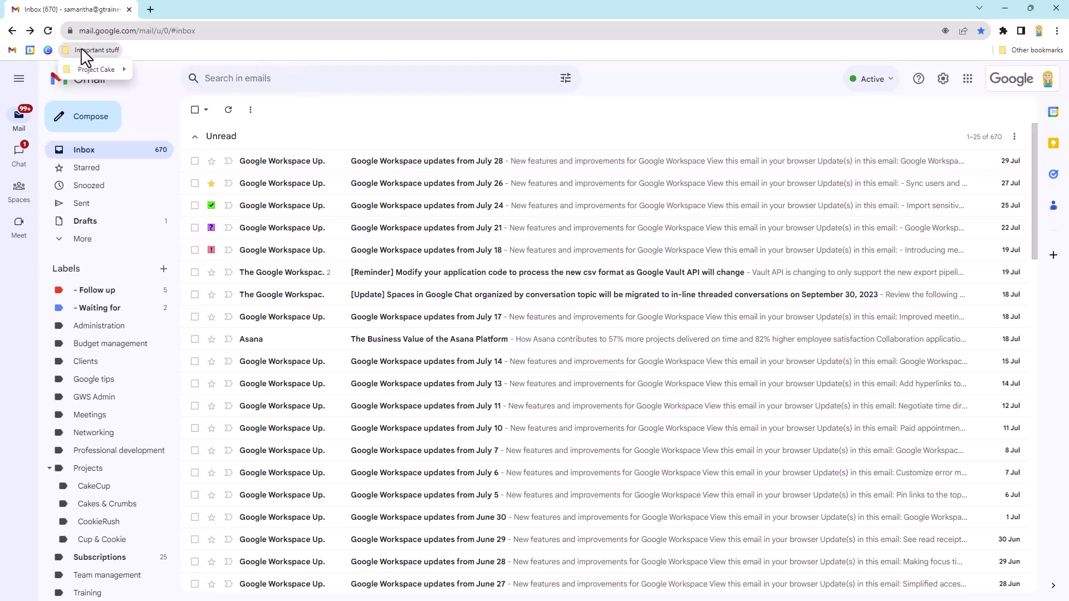
pyautogui.rightClick(107, 76)
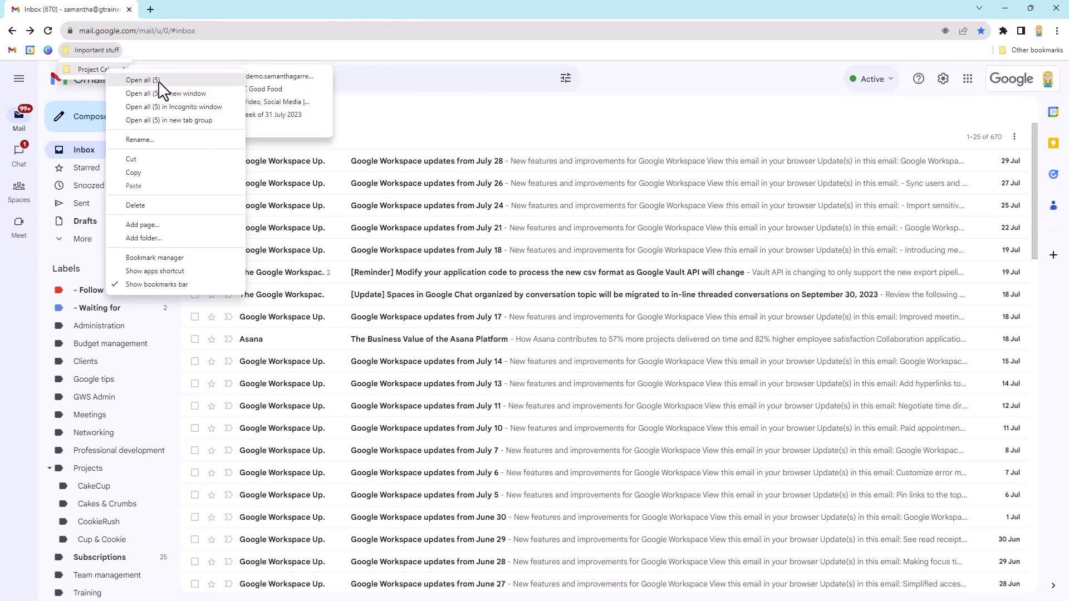
pyautogui.press('Escape')
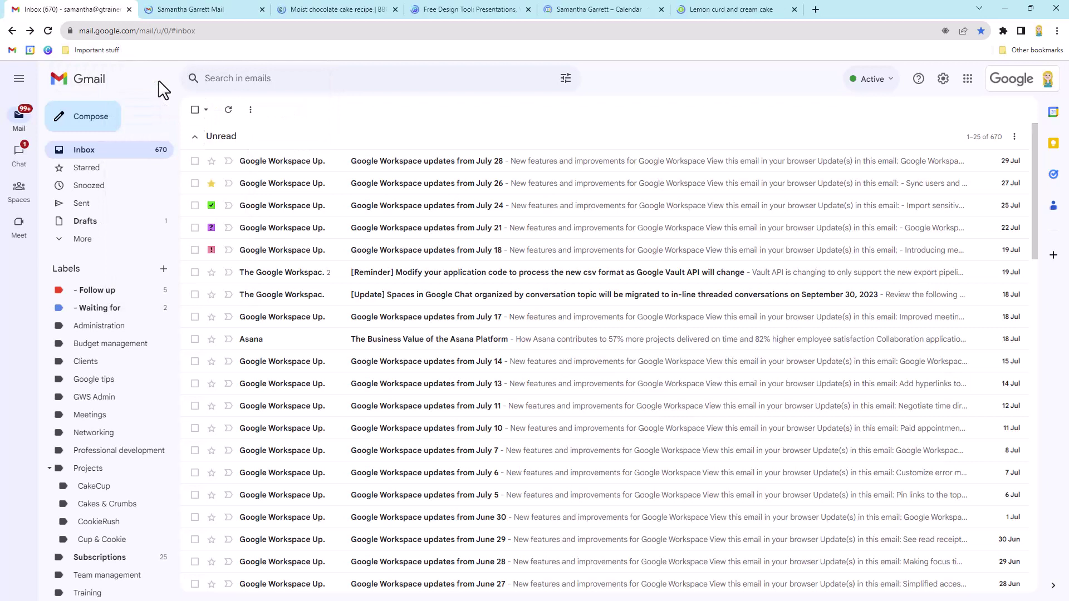
pyautogui.click(262, 9)
pyautogui.click(261, 9)
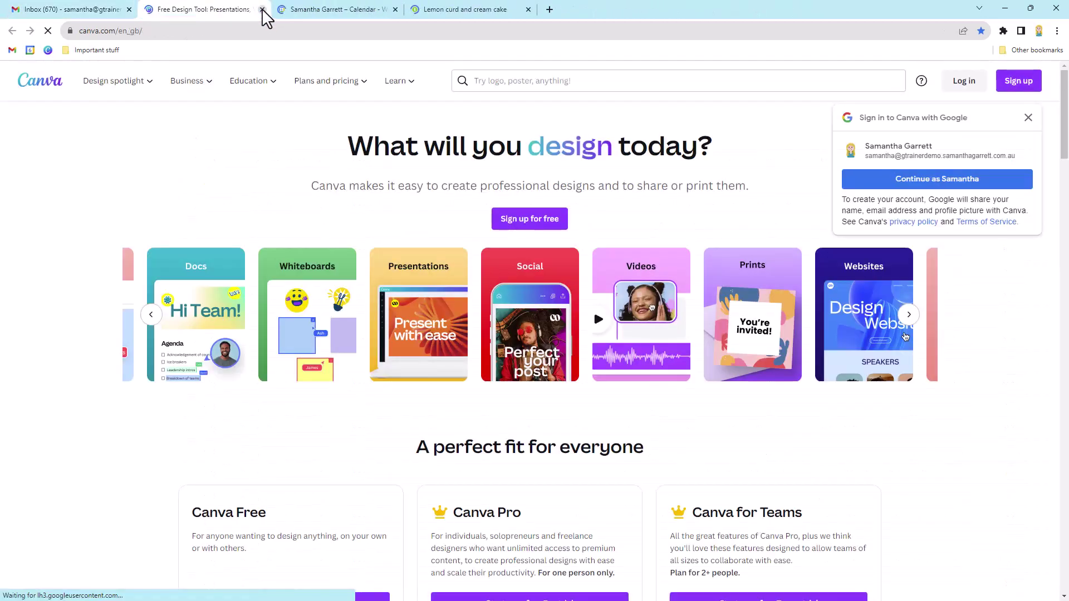
pyautogui.click(261, 8)
pyautogui.click(262, 9)
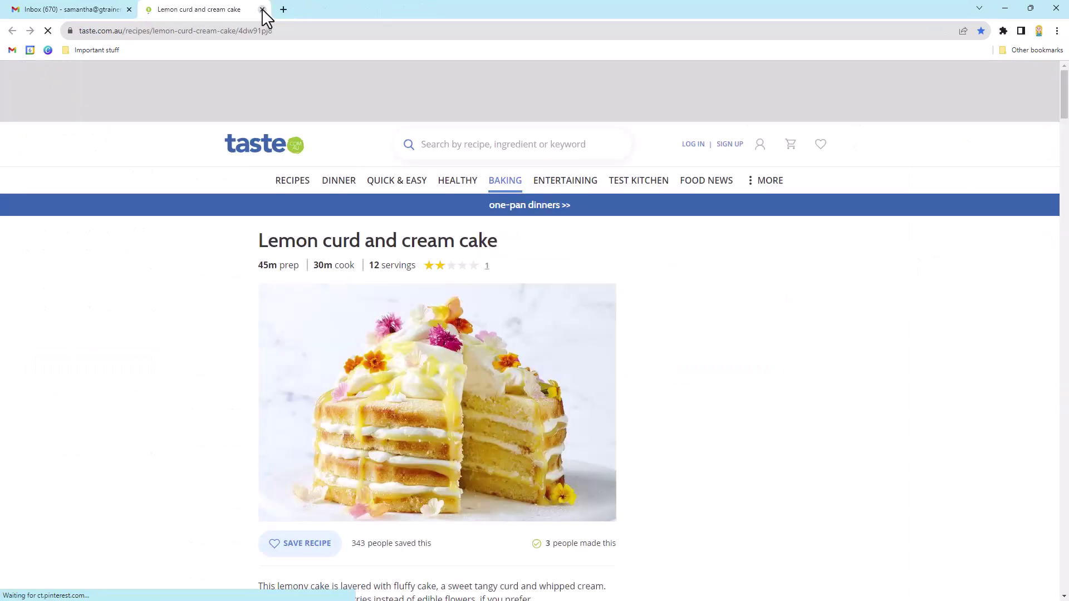
pyautogui.click(262, 9)
# Step: Open the five Project Cake bookmarks as a new tab group coloured yellow
pyautogui.click(105, 50)
pyautogui.rightClick(107, 64)
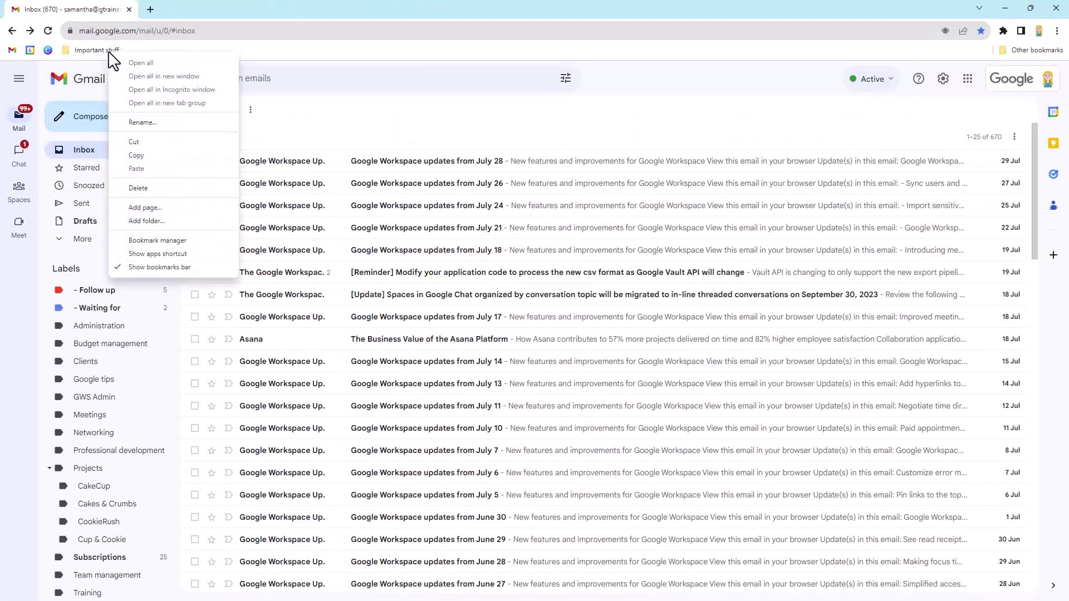
pyautogui.press('Escape')
pyautogui.rightClick(114, 70)
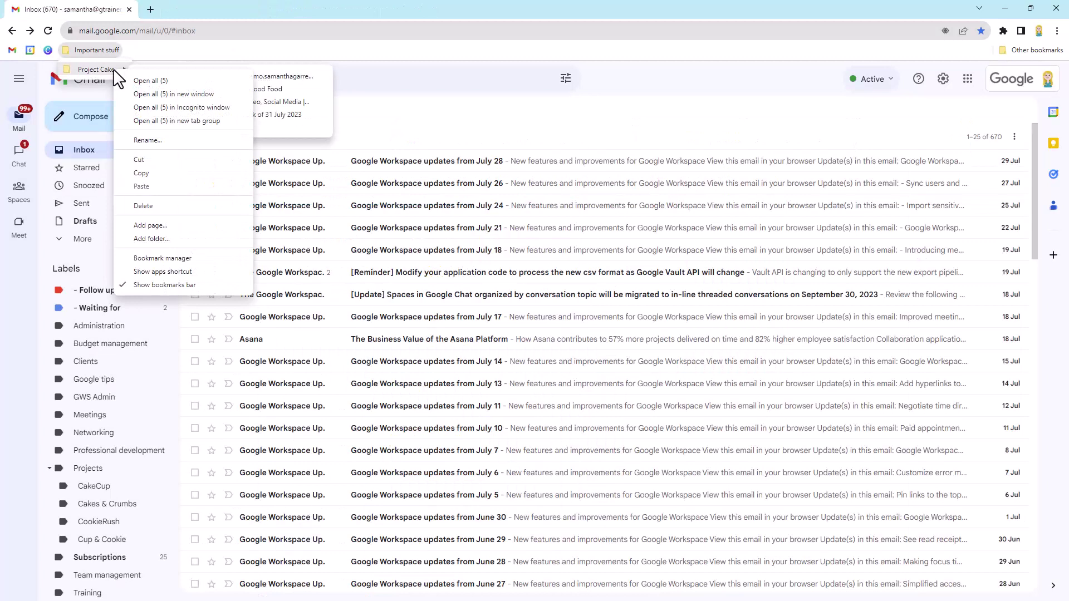
pyautogui.click(218, 122)
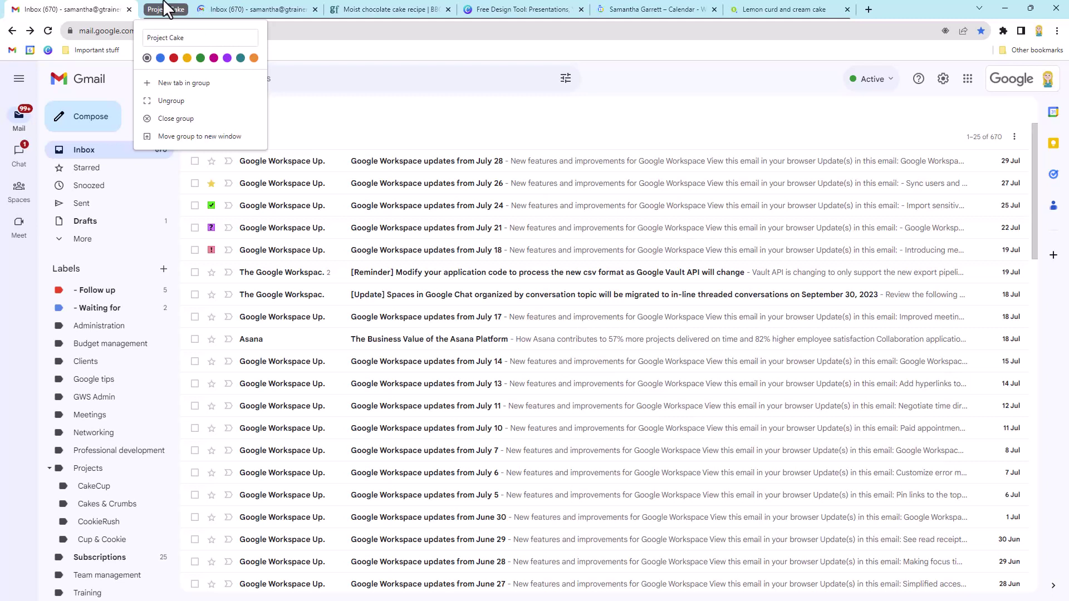
pyautogui.click(187, 58)
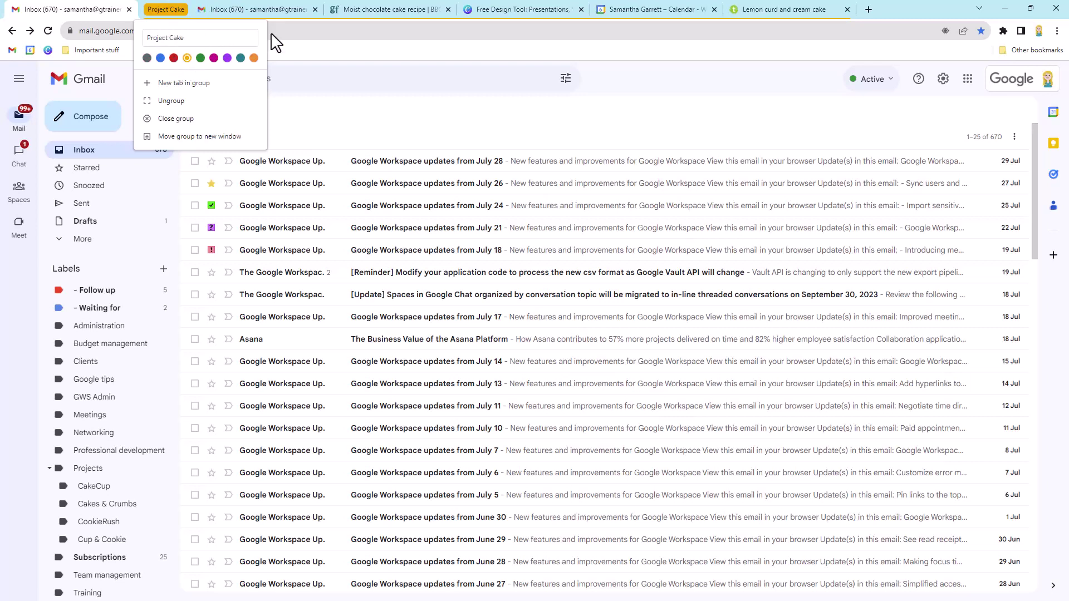
pyautogui.click(309, 34)
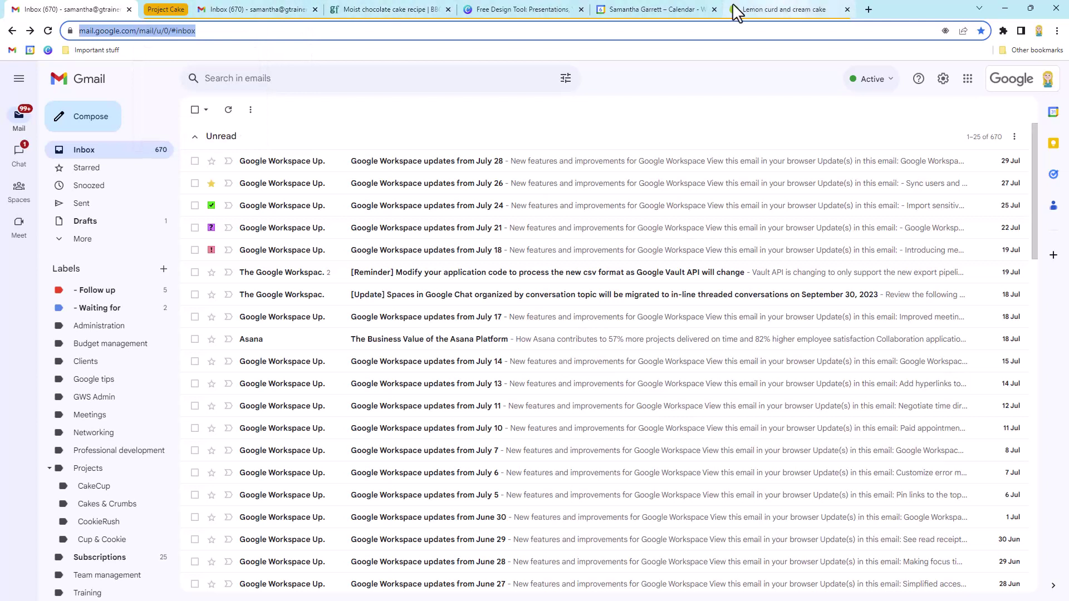
# Step: Collapse and re-expand the Project Cake tab group twice
pyautogui.click(158, 10)
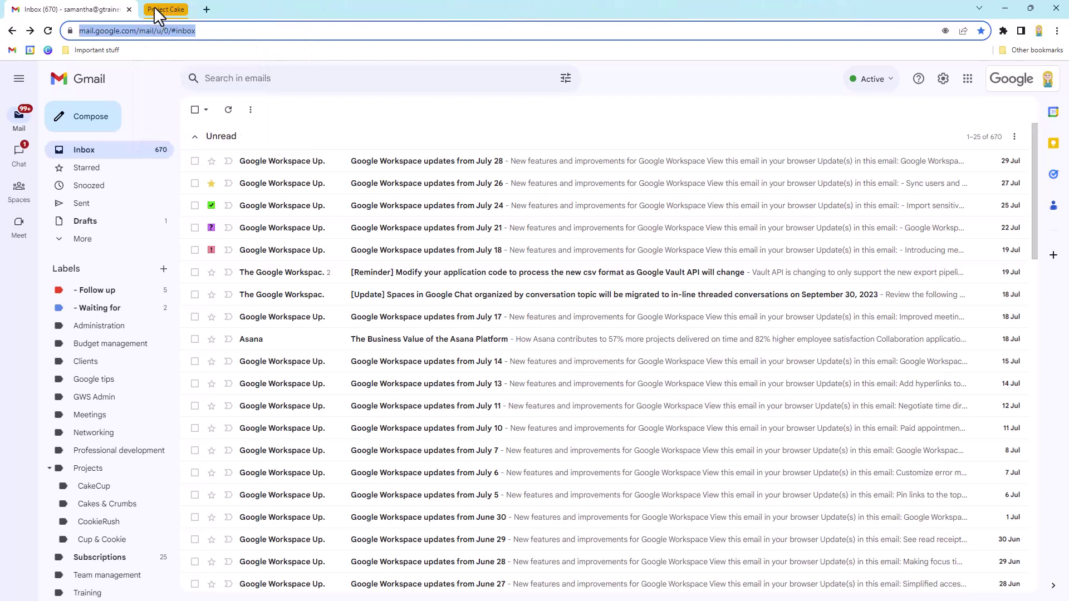
pyautogui.click(154, 9)
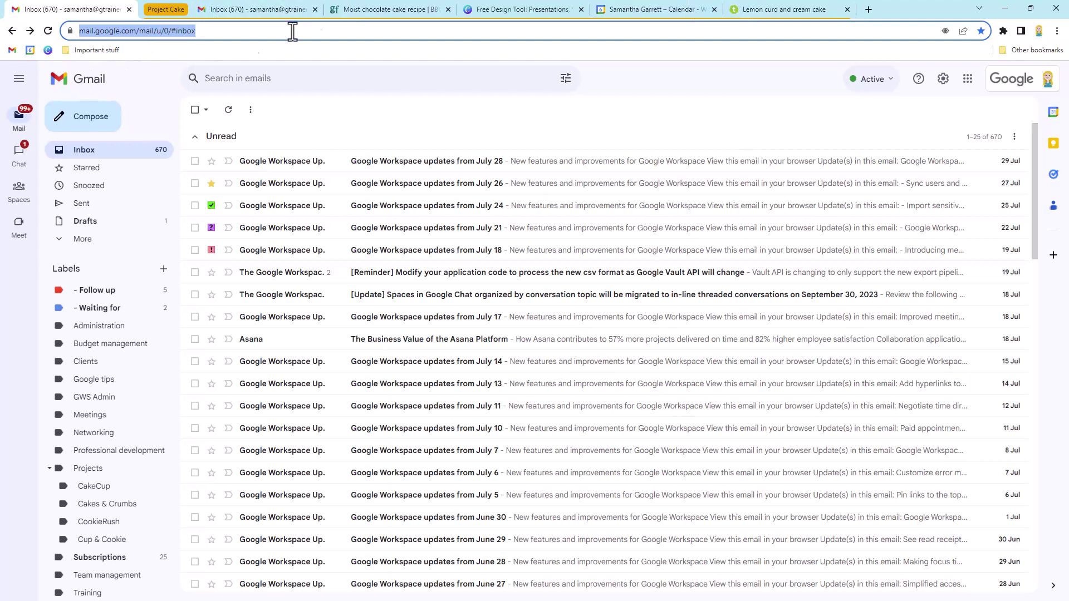
pyautogui.click(158, 8)
pyautogui.click(162, 10)
pyautogui.rightClick(163, 9)
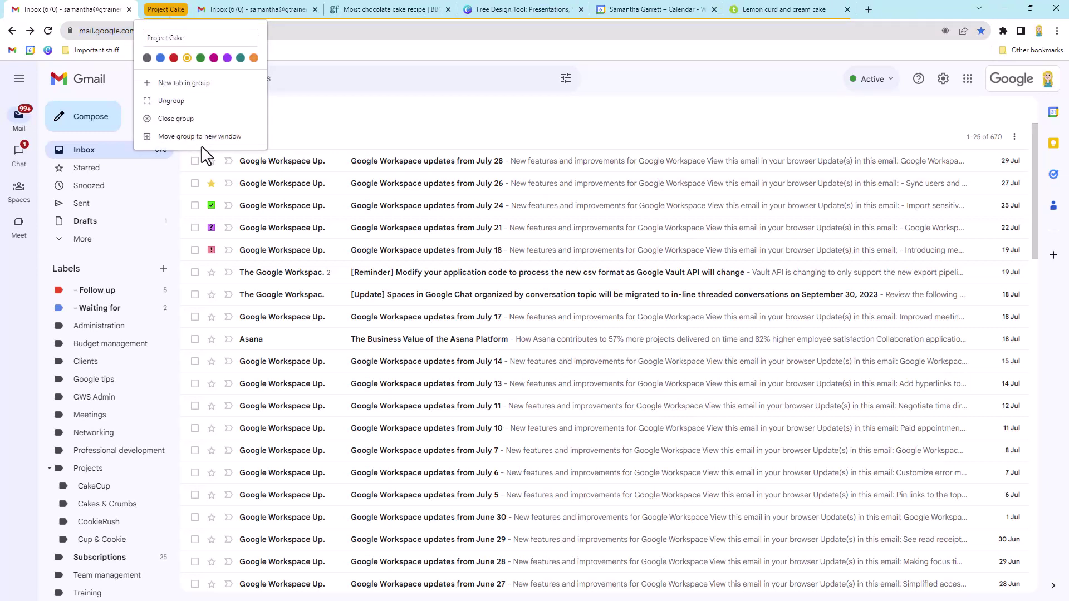
pyautogui.click(197, 119)
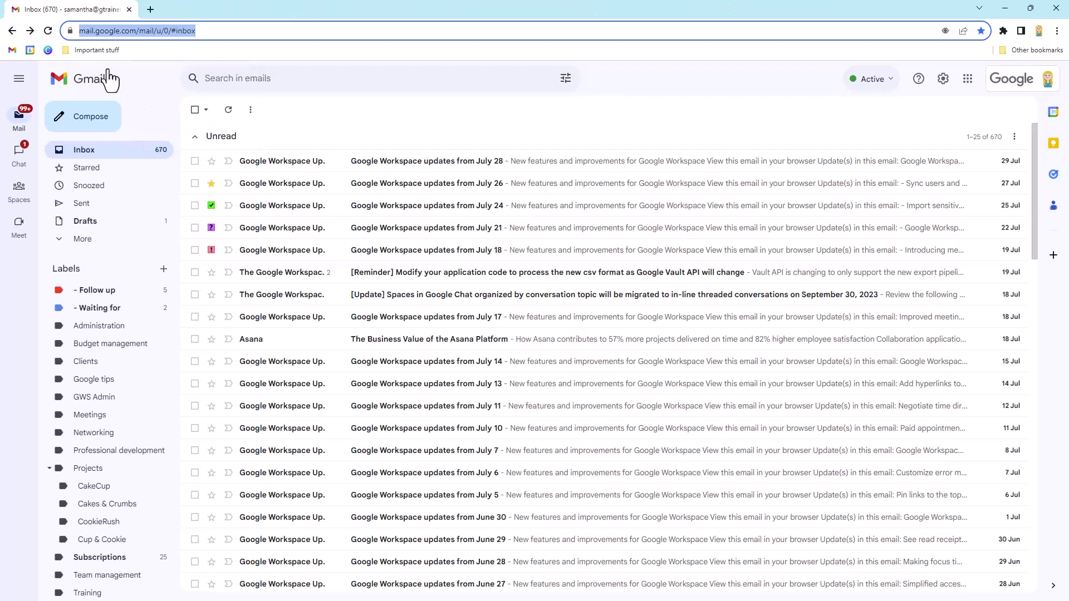
pyautogui.click(100, 50)
pyautogui.rightClick(97, 69)
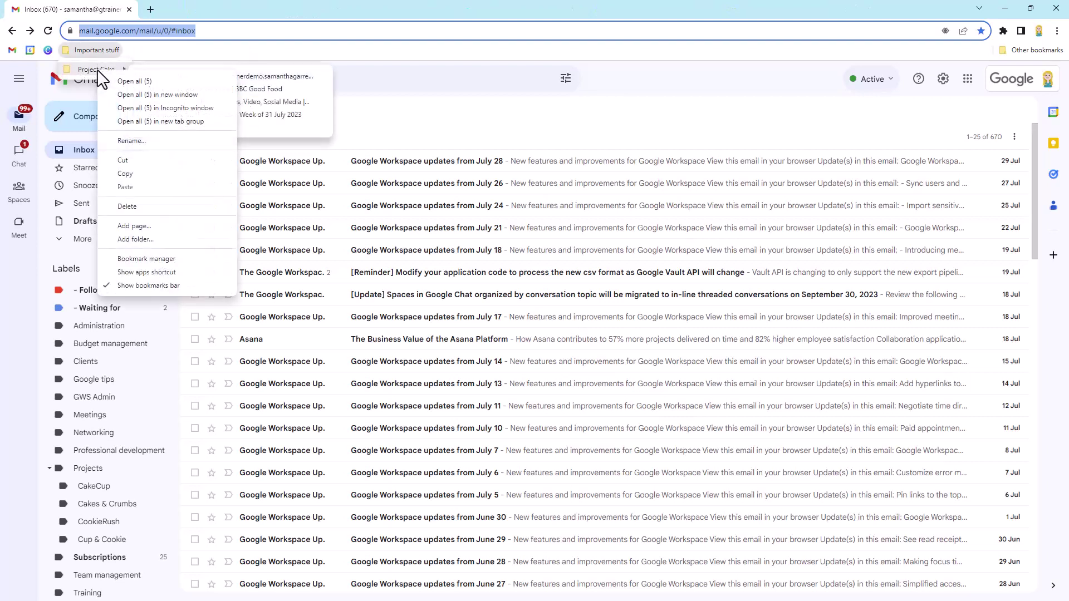
pyautogui.click(162, 122)
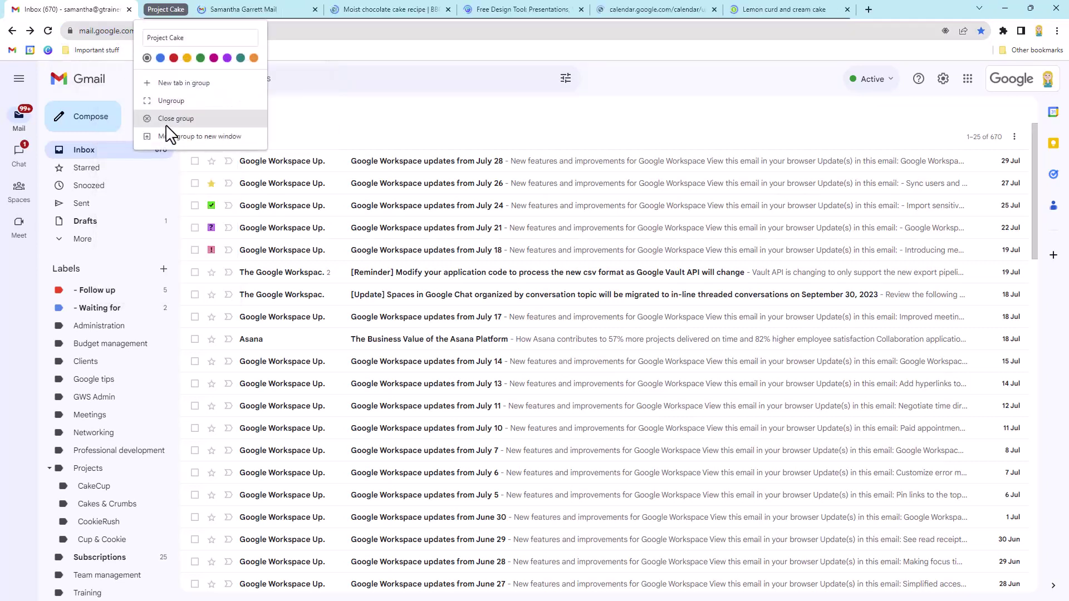
pyautogui.click(187, 58)
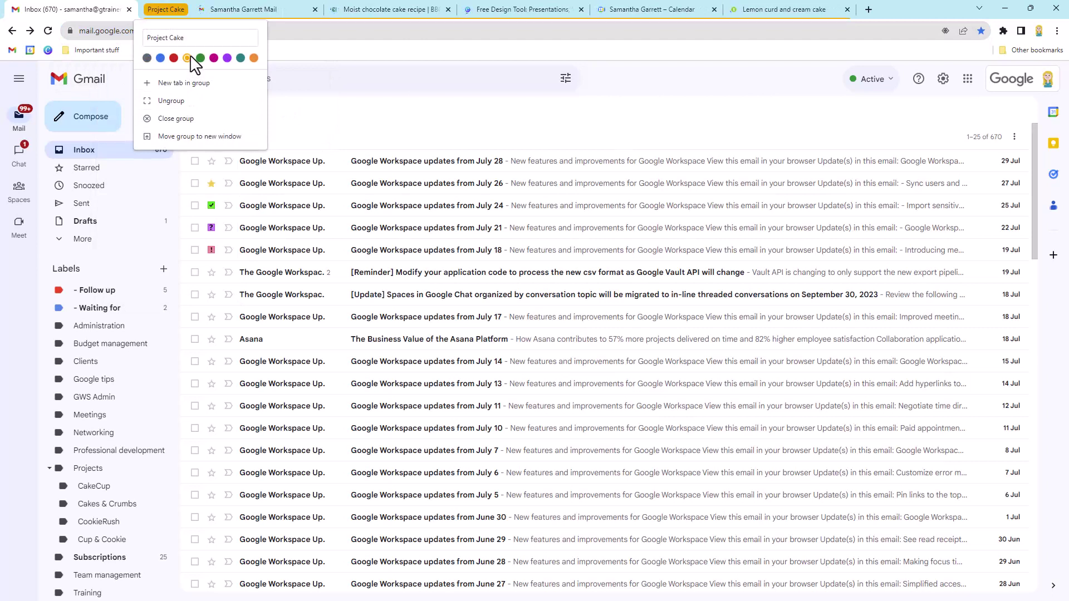
pyautogui.click(293, 53)
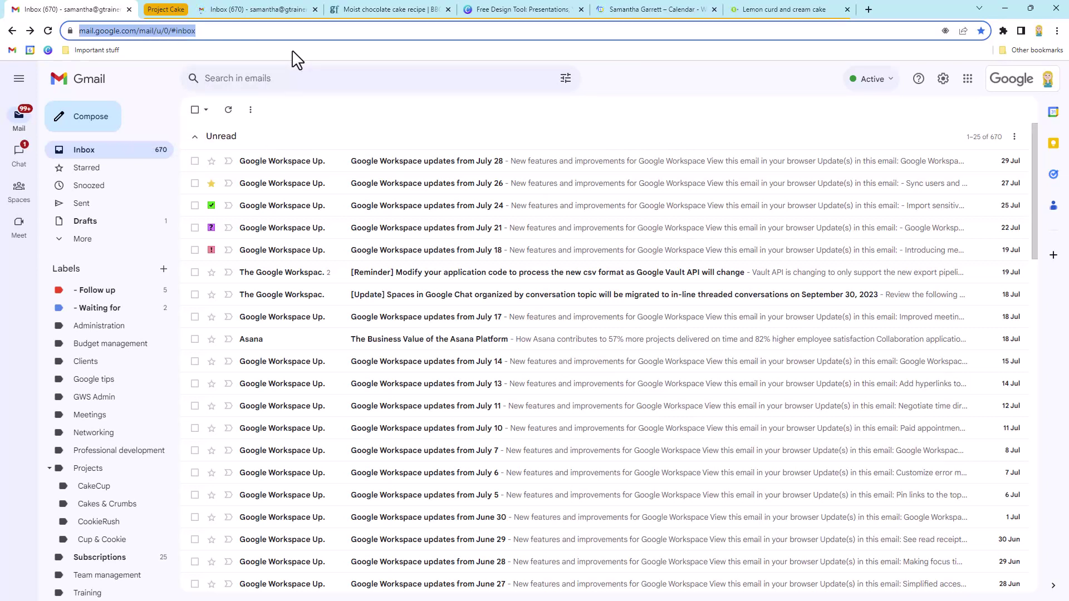
pyautogui.click(868, 9)
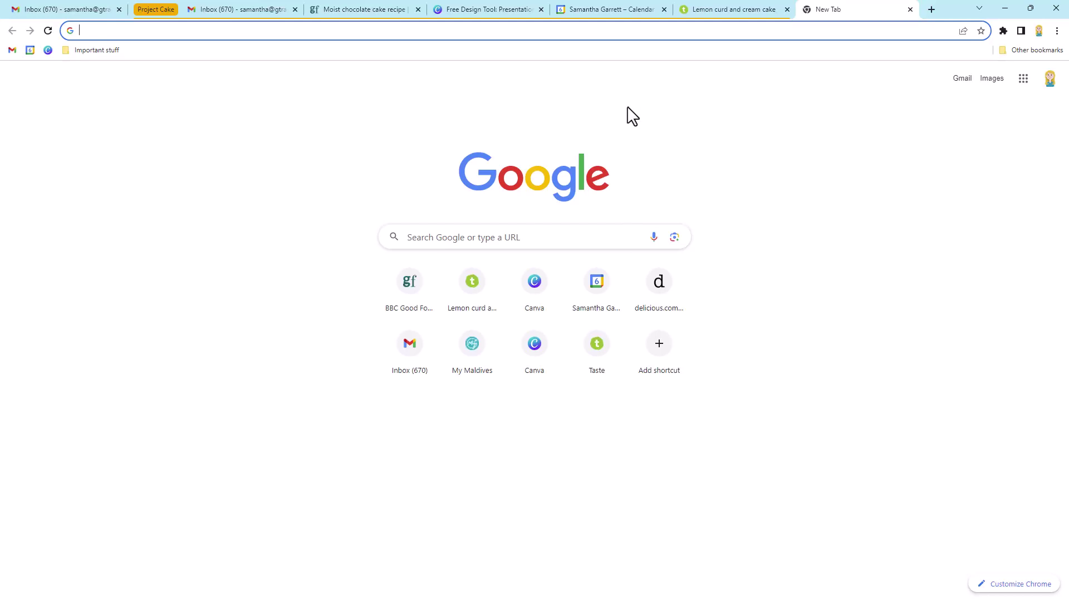
pyautogui.click(1058, 31)
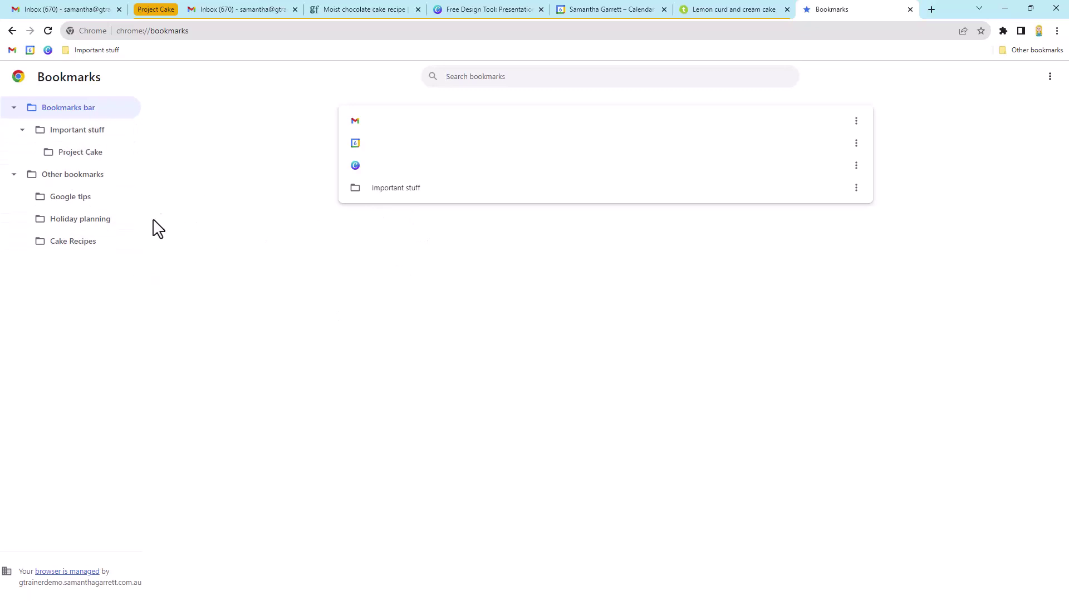
pyautogui.rightClick(73, 128)
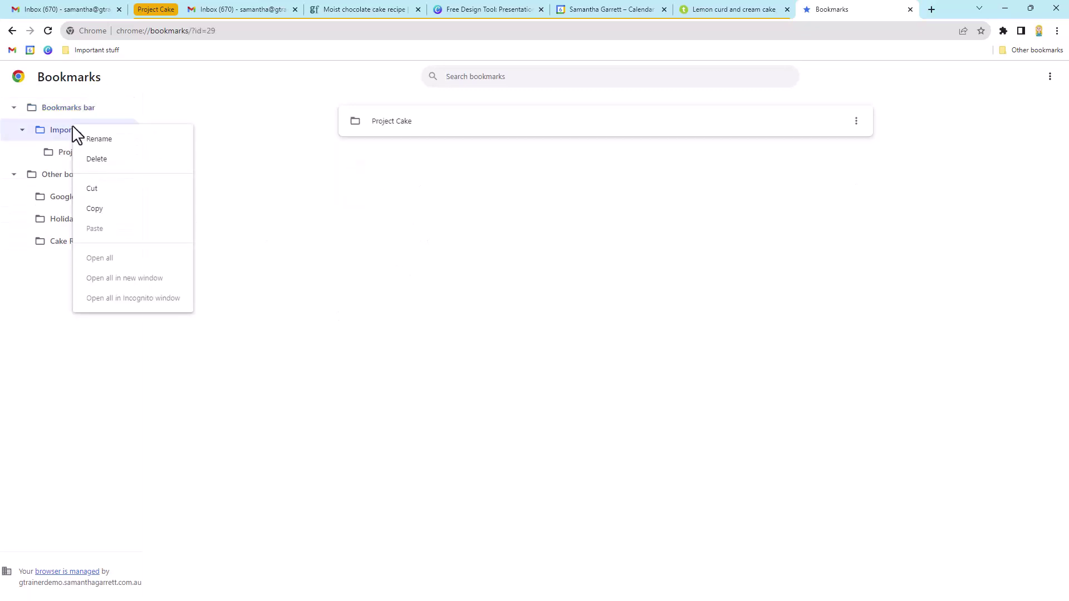
pyautogui.click(287, 120)
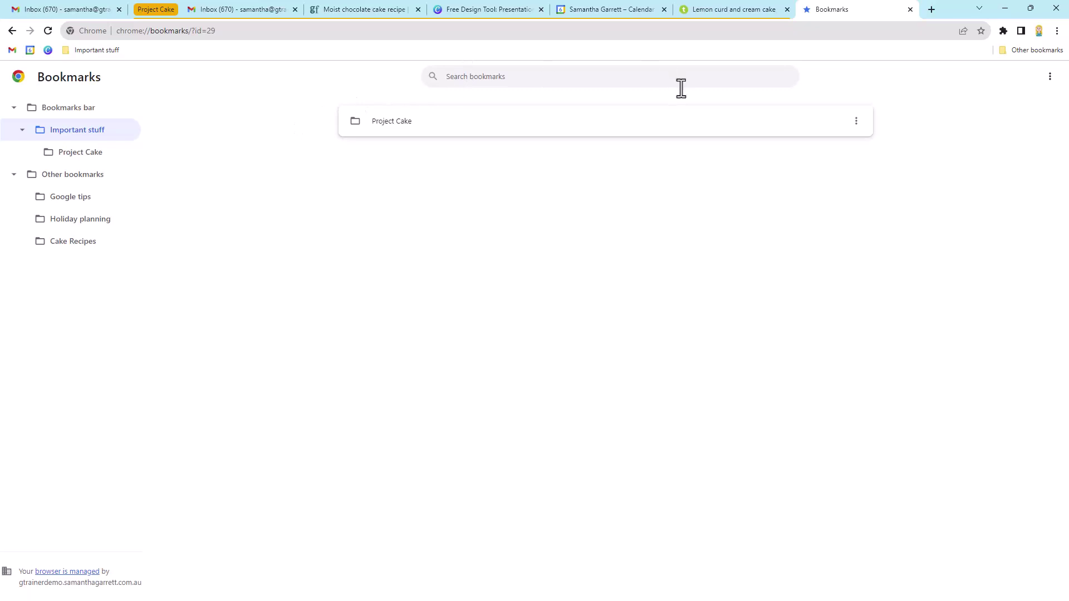
pyautogui.click(909, 9)
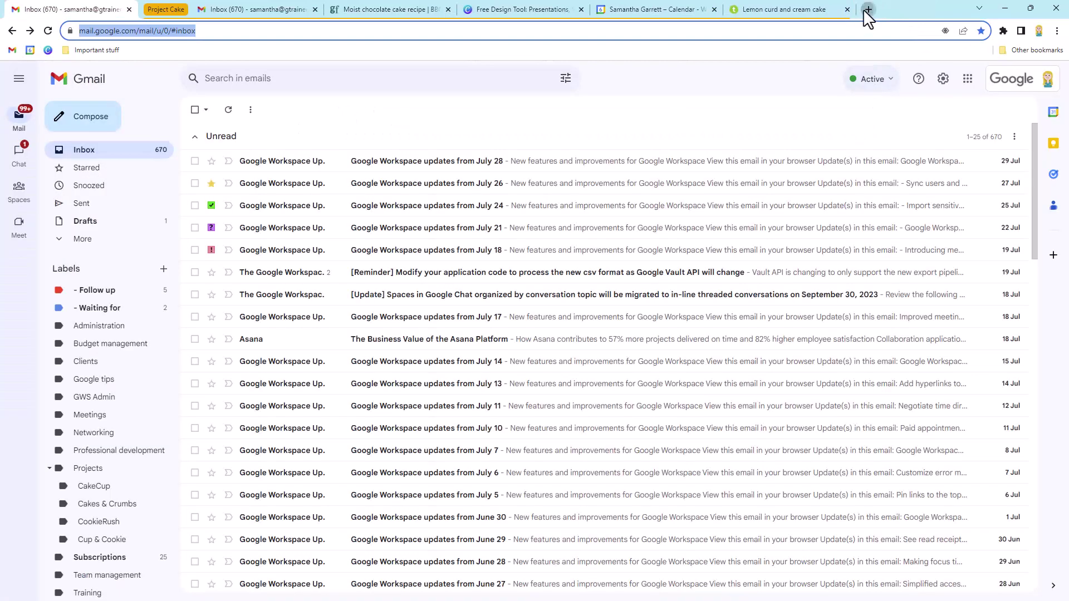
pyautogui.click(868, 9)
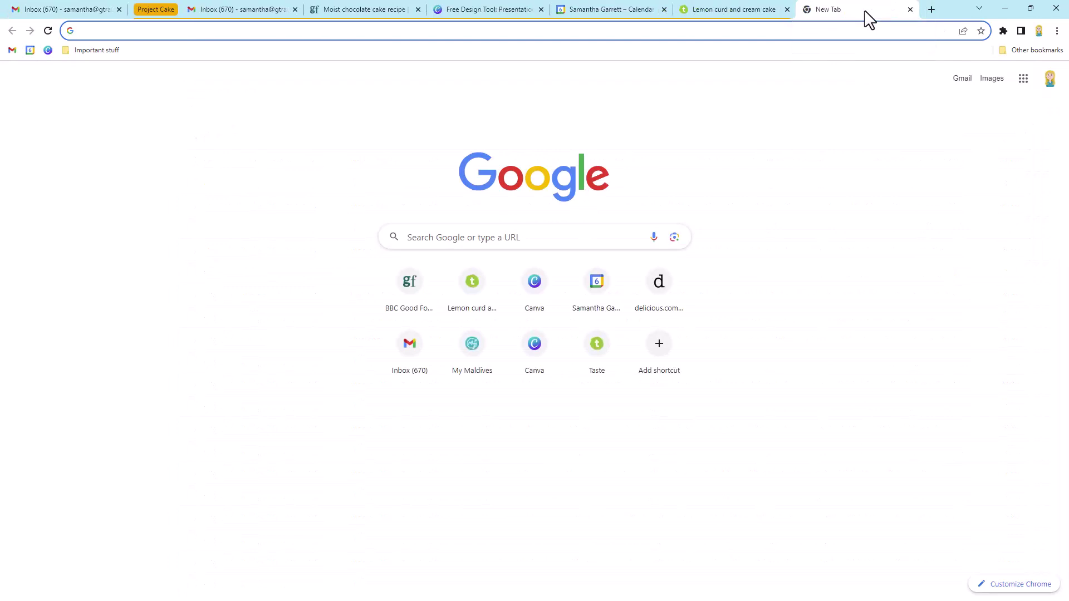
pyautogui.write('@')
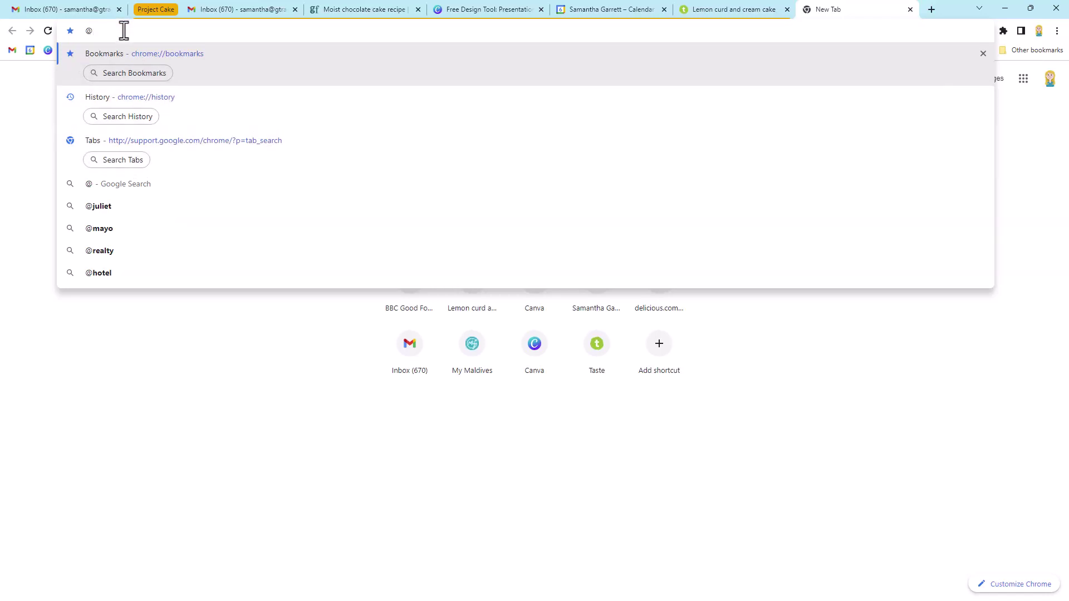
pyautogui.write('bookm')
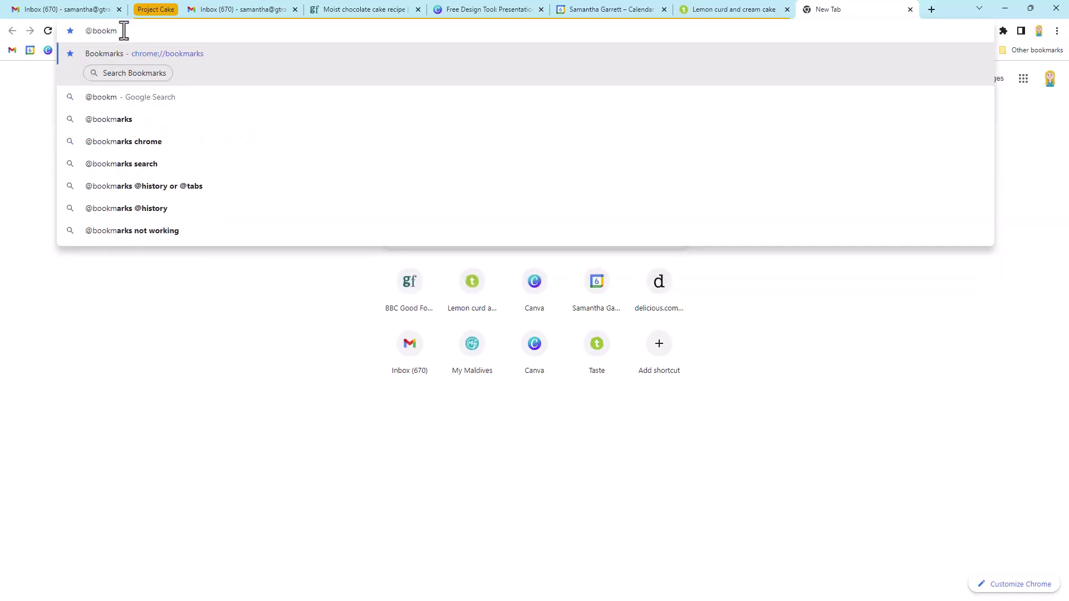
pyautogui.write('arks')
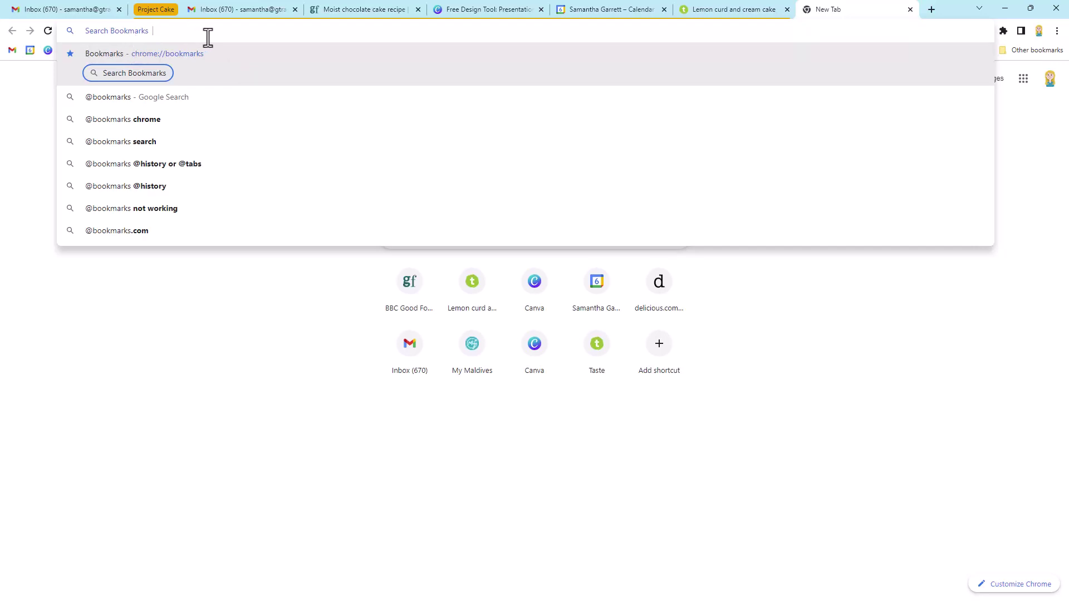
pyautogui.write('cake')
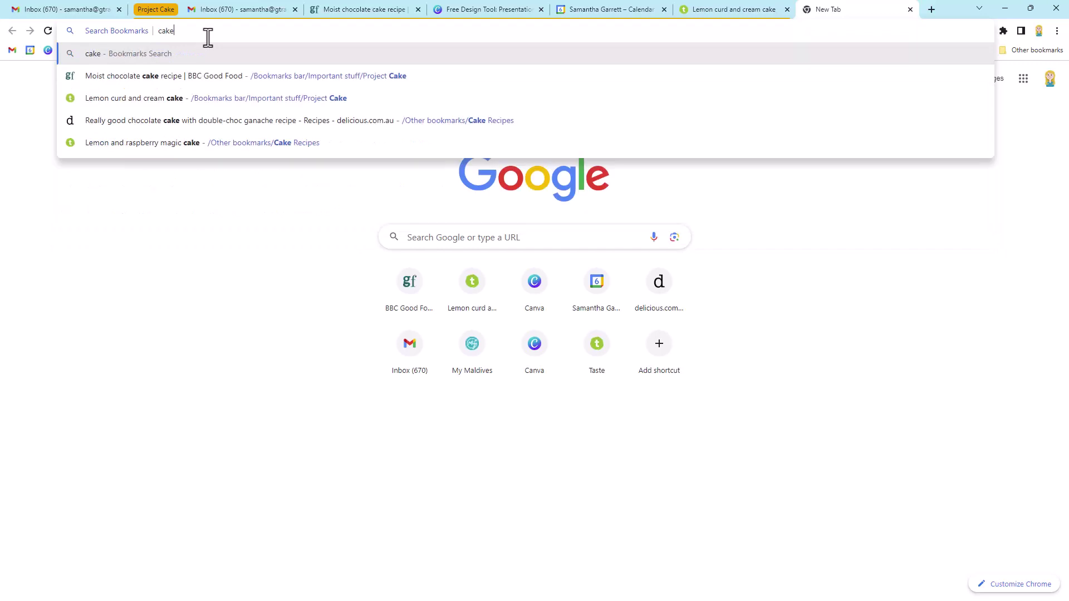
pyautogui.press('Return')
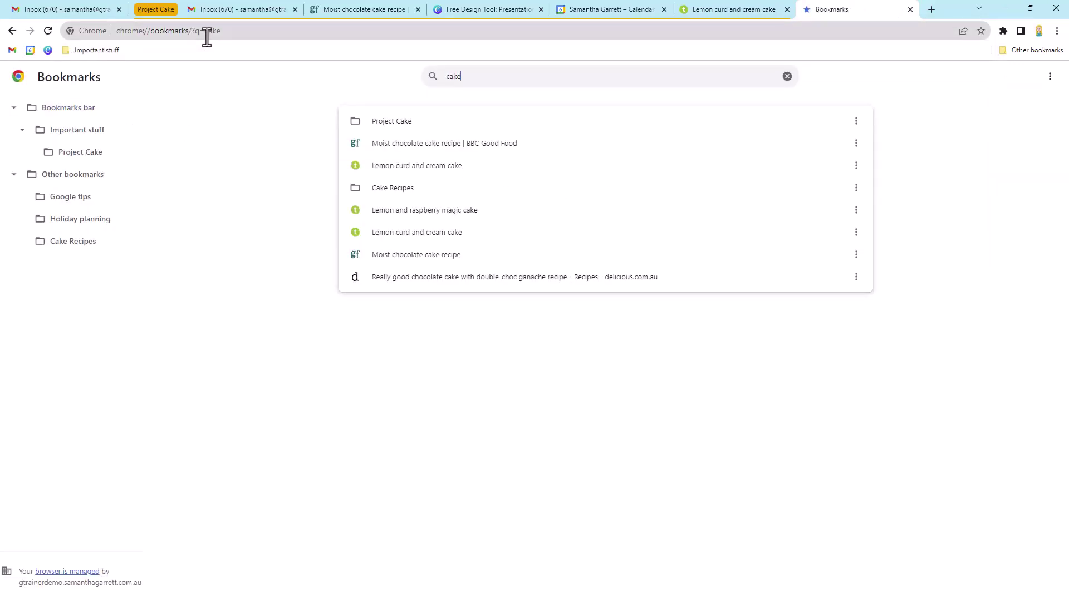